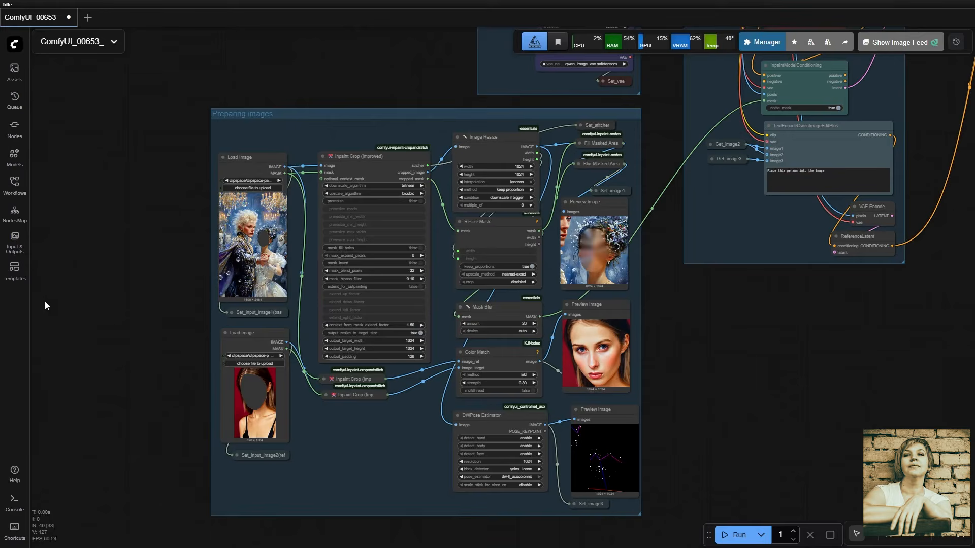
- Load the image_flux2 template, dismiss the missing models notice, and look over its node groups
{"action": "left_click", "coordinate": [16, 272]}
{"action": "left_click", "coordinate": [473, 205]}
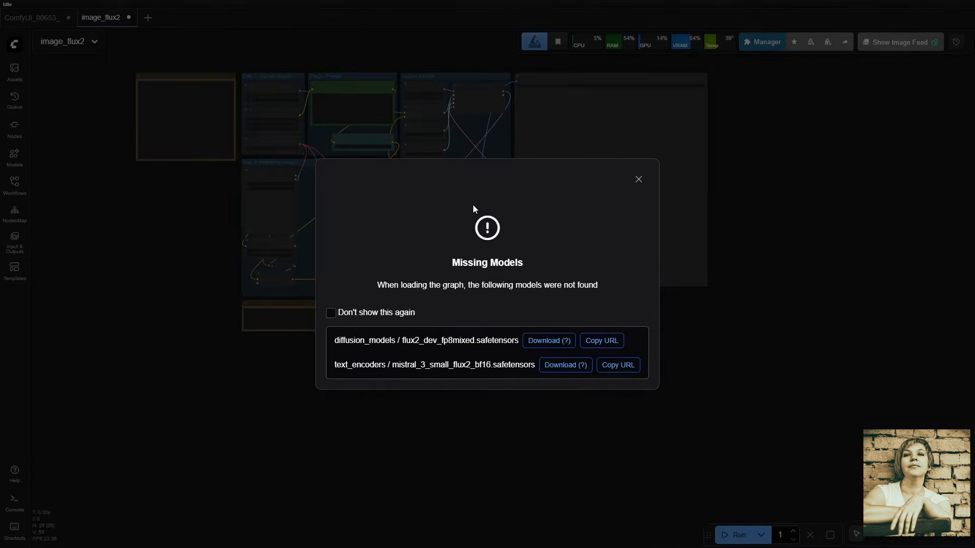
{"action": "left_click", "coordinate": [639, 179]}
{"action": "scroll", "coordinate": [173, 231], "scroll_direction": "up", "scroll_amount": 3}
{"action": "scroll", "coordinate": [451, 336], "scroll_direction": "up", "scroll_amount": 4}
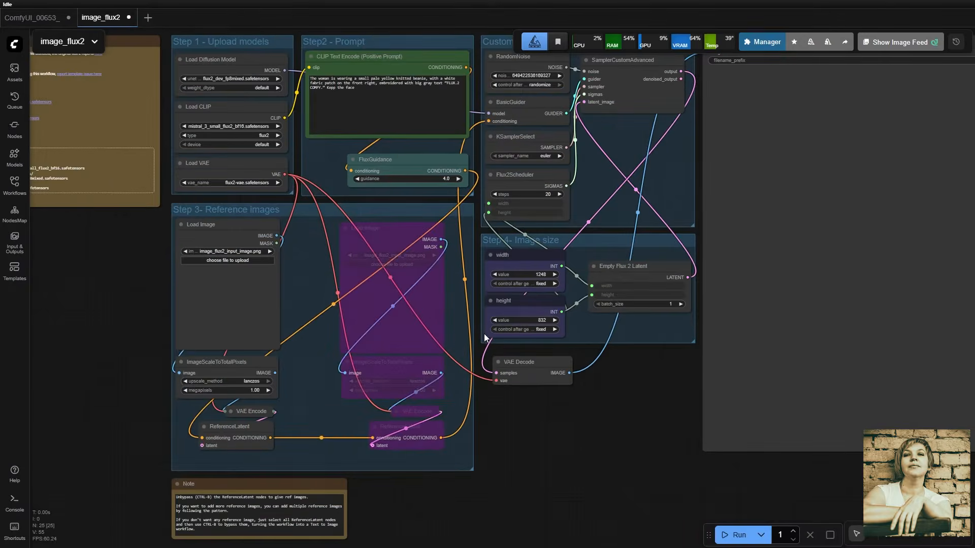
{"action": "scroll", "coordinate": [484, 337], "scroll_direction": "down", "scroll_amount": 2}
{"action": "scroll", "coordinate": [605, 314], "scroll_direction": "down", "scroll_amount": 4}
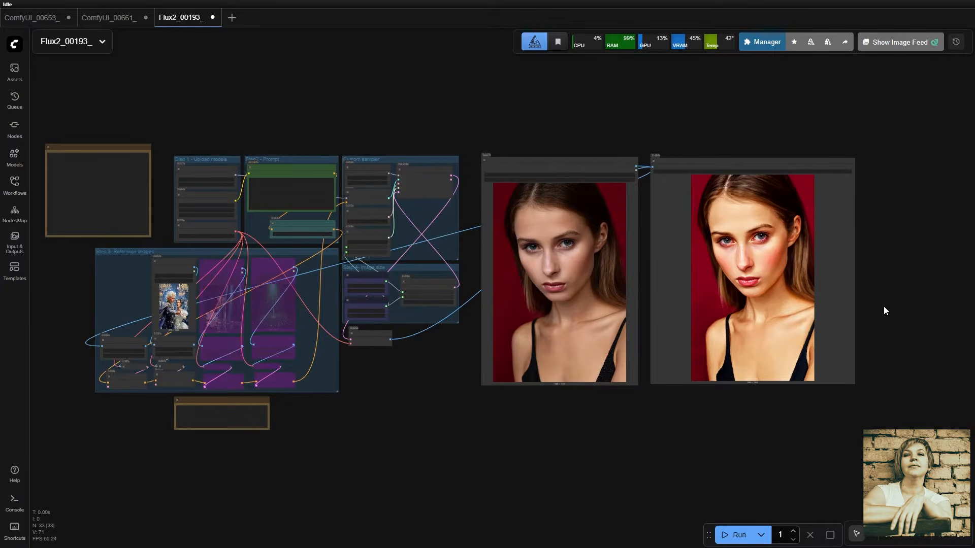
- Compare the source portrait with the generated portrait up close in the Flux2_00193_ workflow
{"action": "left_click_drag", "start_coordinate": [883, 311], "coordinate": [903, 298]}
{"action": "scroll", "coordinate": [762, 221], "scroll_direction": "up", "scroll_amount": 10}
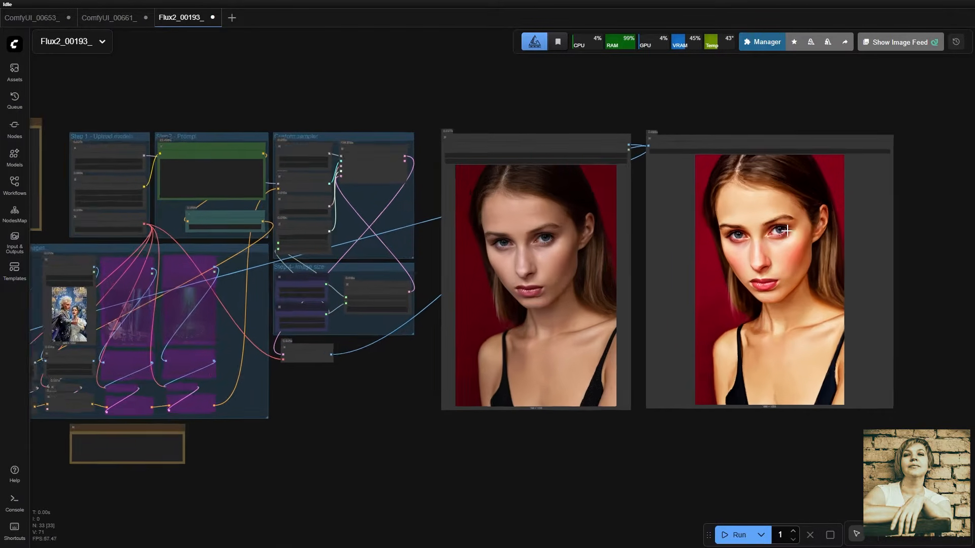
{"action": "scroll", "coordinate": [790, 243], "scroll_direction": "up", "scroll_amount": 2}
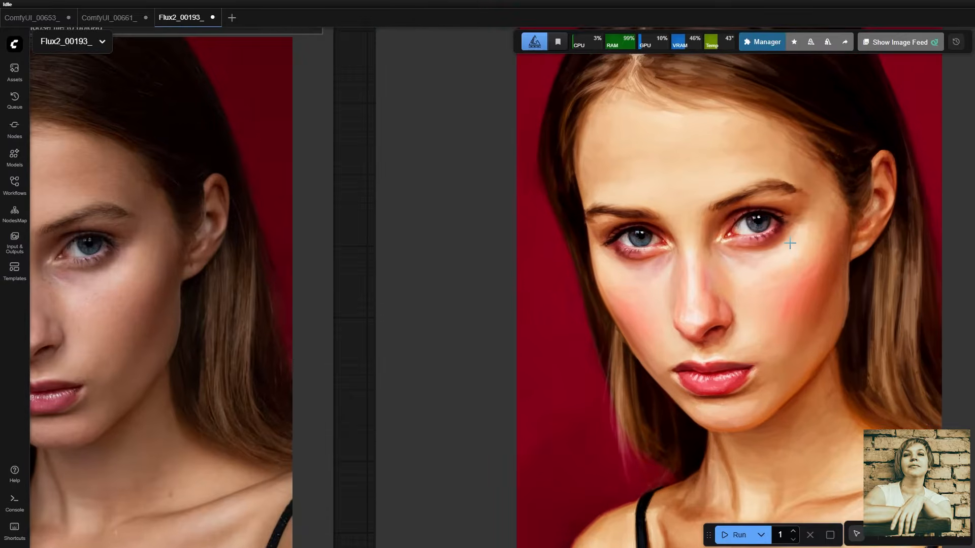
{"action": "scroll", "coordinate": [790, 244], "scroll_direction": "up", "scroll_amount": 2}
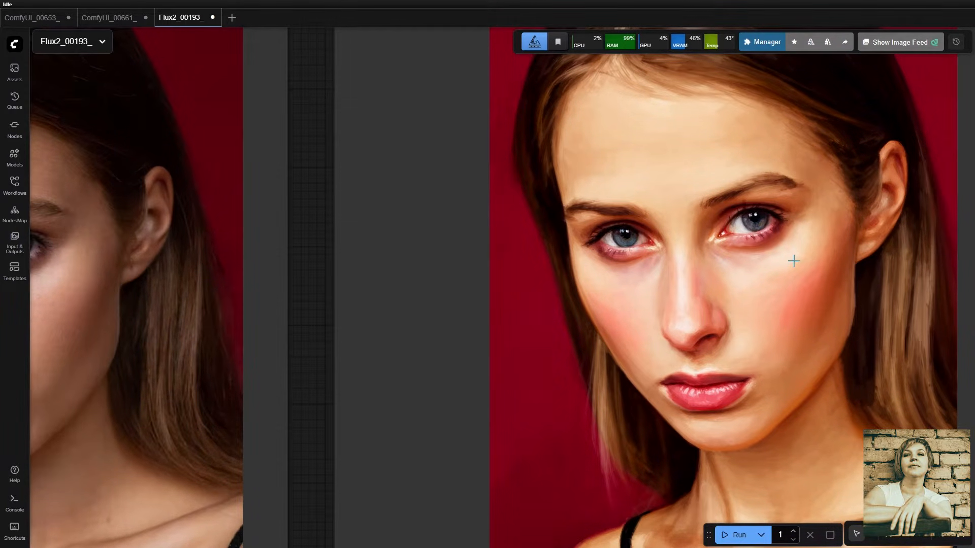
{"action": "scroll", "coordinate": [794, 261], "scroll_direction": "down", "scroll_amount": 2}
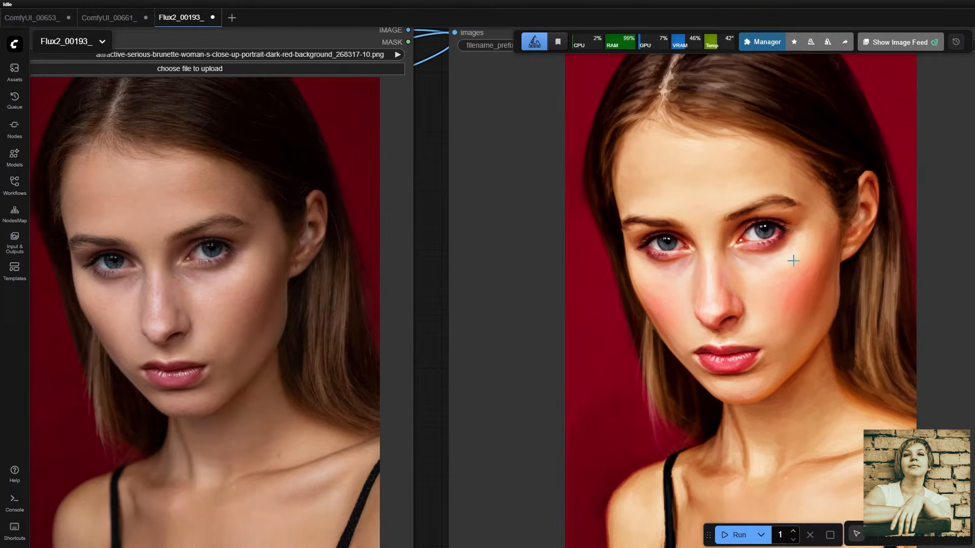
{"action": "scroll", "coordinate": [793, 260], "scroll_direction": "down", "scroll_amount": 5}
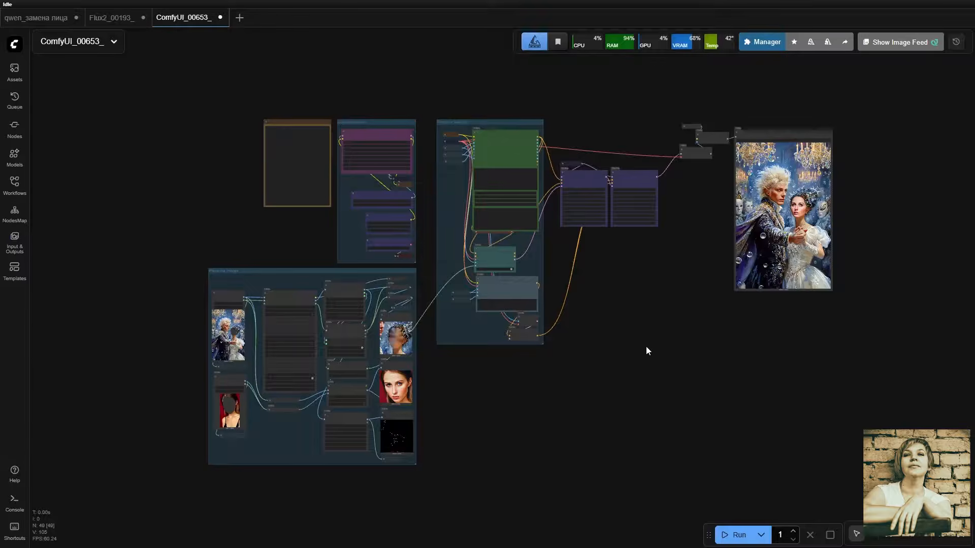
- Examine the Model links note for the required model files and their storage folders in the ComfyUI_00653_ workflow
{"action": "scroll", "coordinate": [646, 358], "scroll_direction": "up", "scroll_amount": 4}
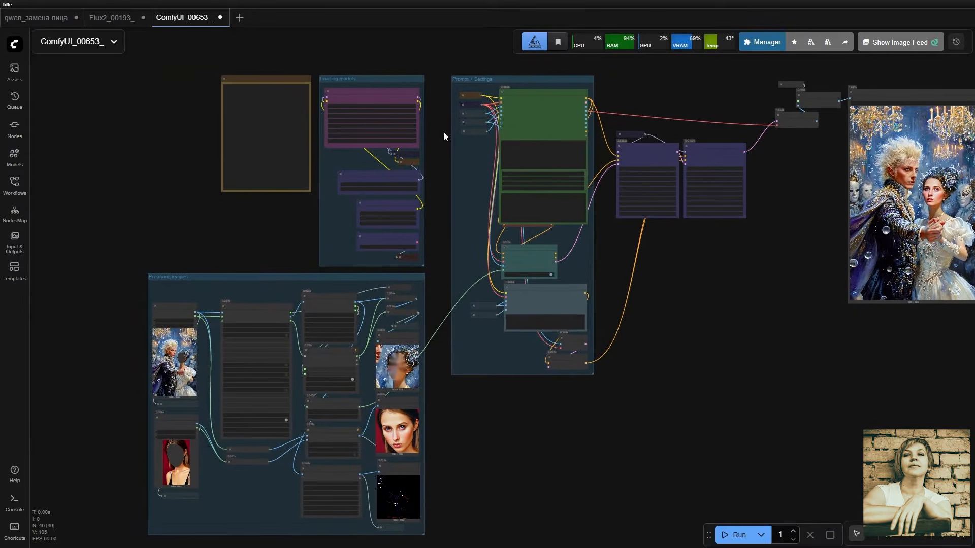
{"action": "left_click", "coordinate": [279, 81]}
{"action": "key", "text": "."}
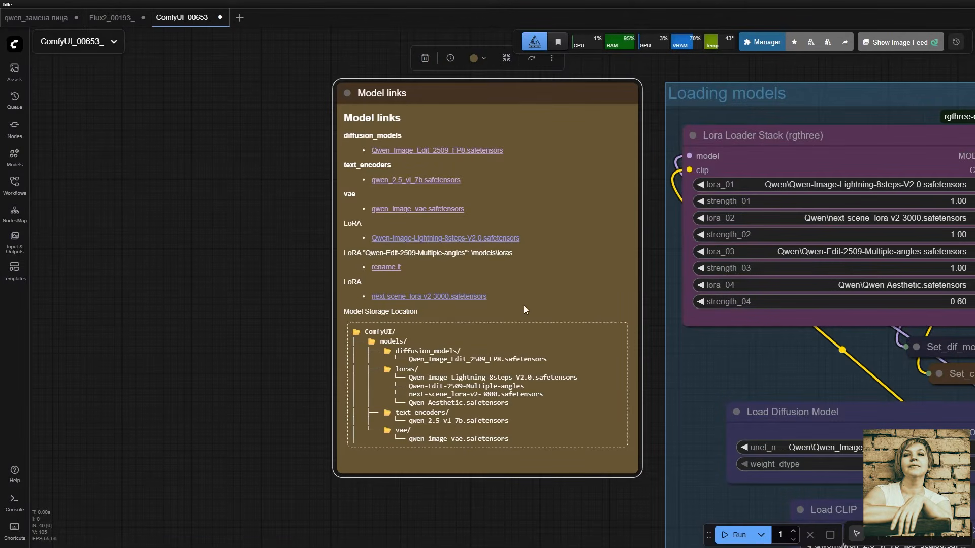
{"action": "scroll", "coordinate": [525, 309], "scroll_direction": "down", "scroll_amount": 6}
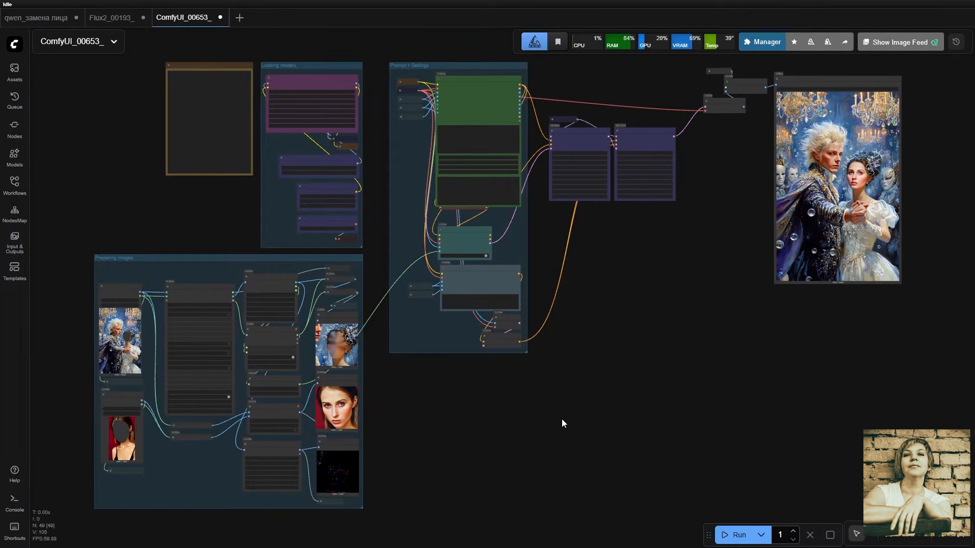
- Examine the Preparing images group, from the first Load Image and Inpaint Crop nodes to the masked-face and pose previews
{"action": "left_click_drag", "start_coordinate": [396, 451], "coordinate": [619, 372]}
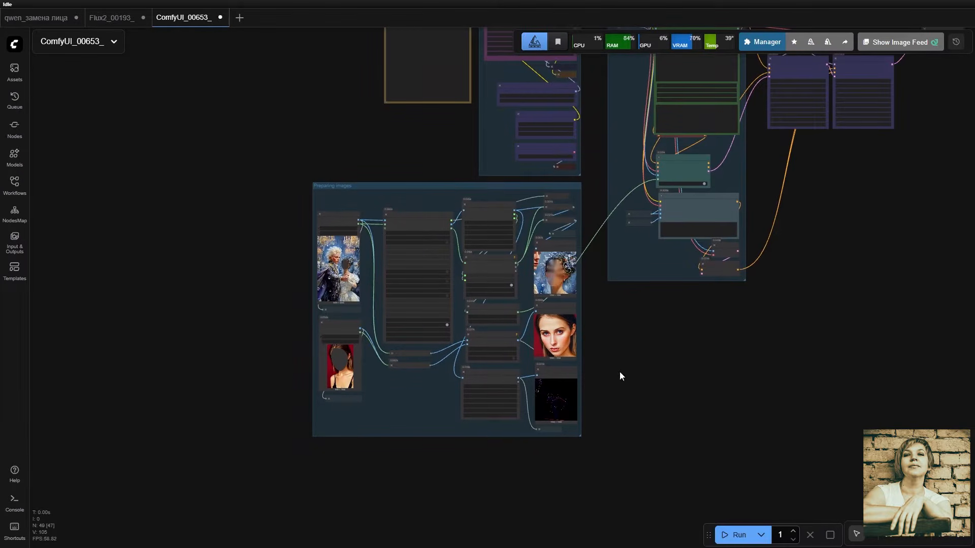
{"action": "scroll", "coordinate": [609, 311], "scroll_direction": "up", "scroll_amount": 8}
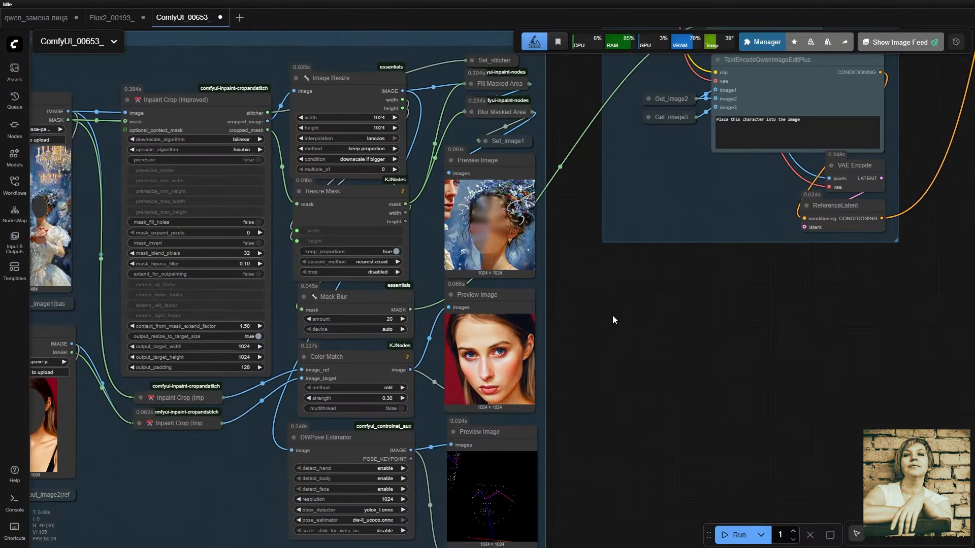
{"action": "left_click_drag", "start_coordinate": [603, 326], "coordinate": [810, 319]}
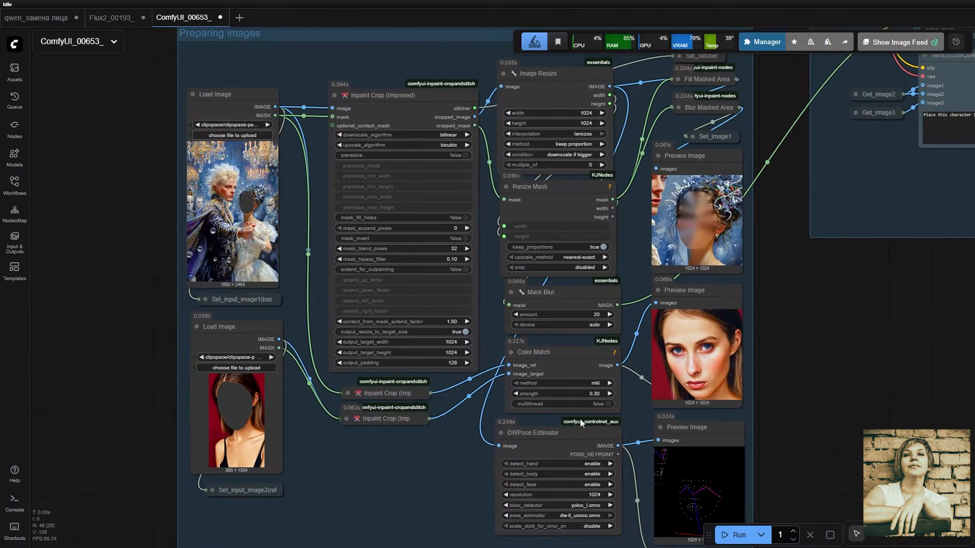
{"action": "left_click", "coordinate": [257, 96]}
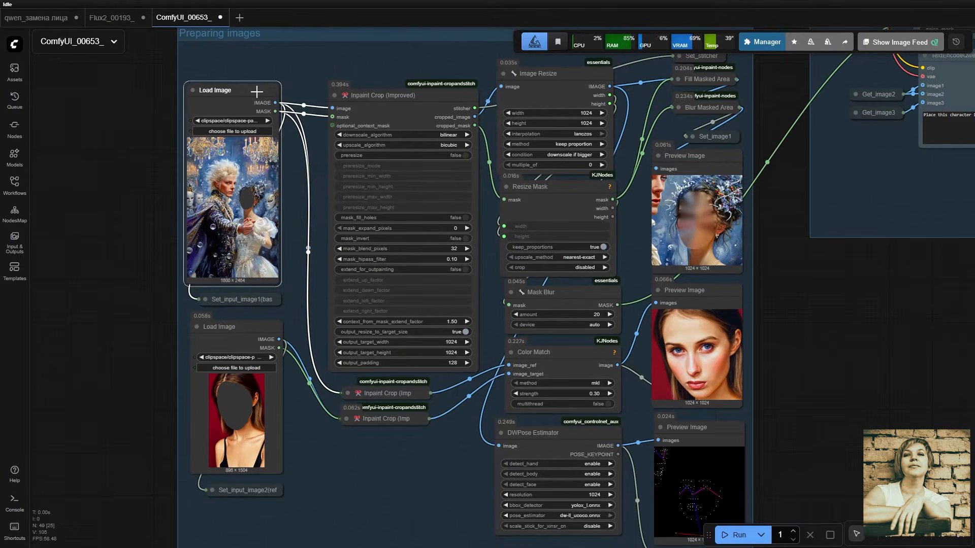
{"action": "left_click", "coordinate": [408, 96]}
{"action": "left_click_drag", "start_coordinate": [718, 150], "coordinate": [717, 149]}
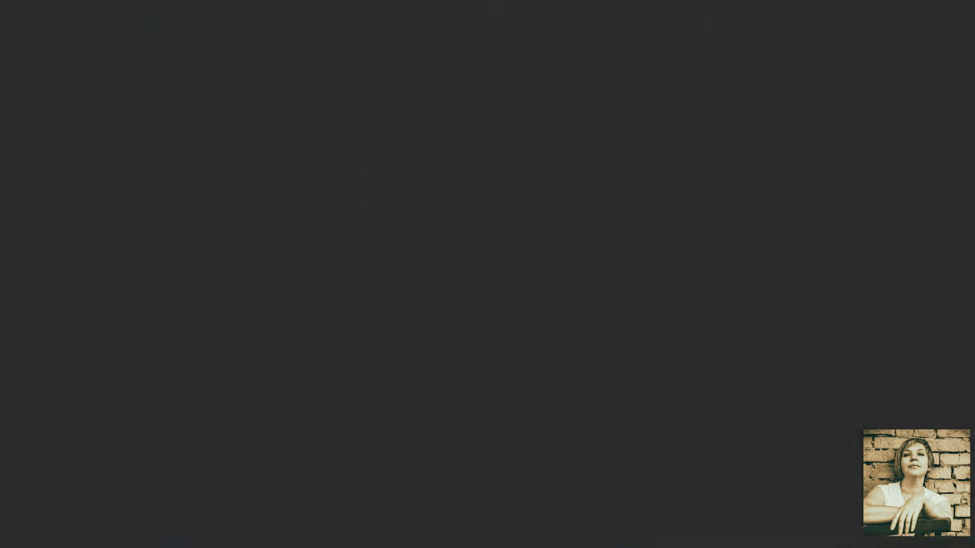
{"action": "left_click_drag", "start_coordinate": [832, 361], "coordinate": [810, 275]}
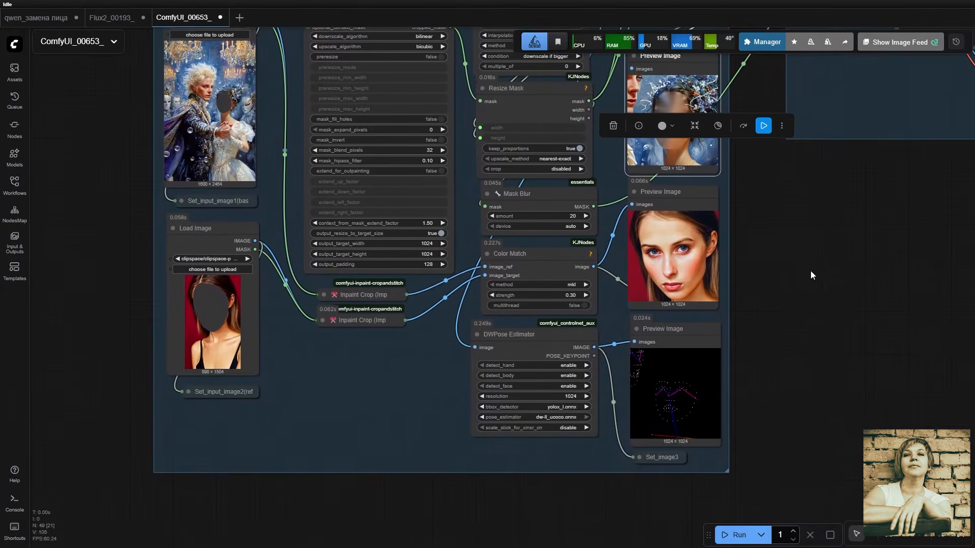
{"action": "left_click", "coordinate": [697, 332]}
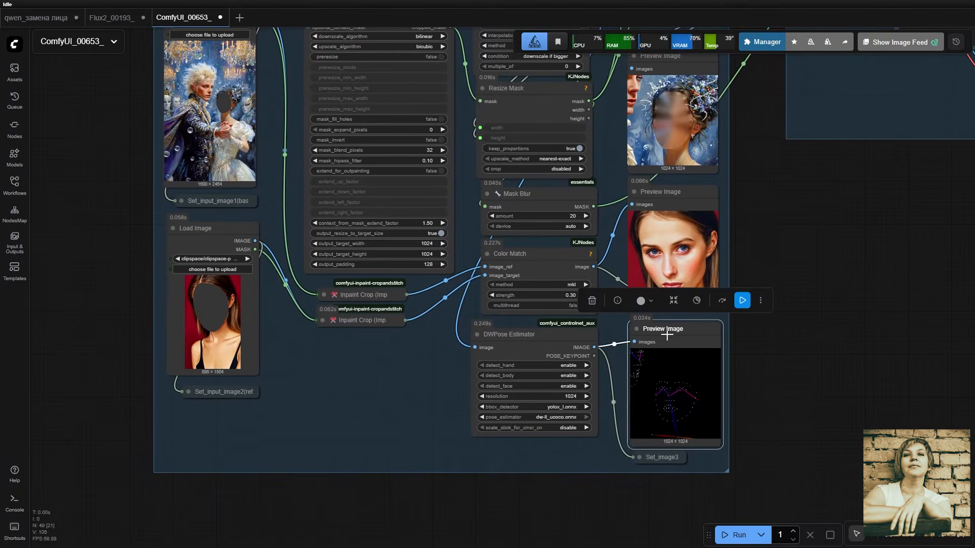
{"action": "left_click_drag", "start_coordinate": [689, 331], "coordinate": [687, 328]}
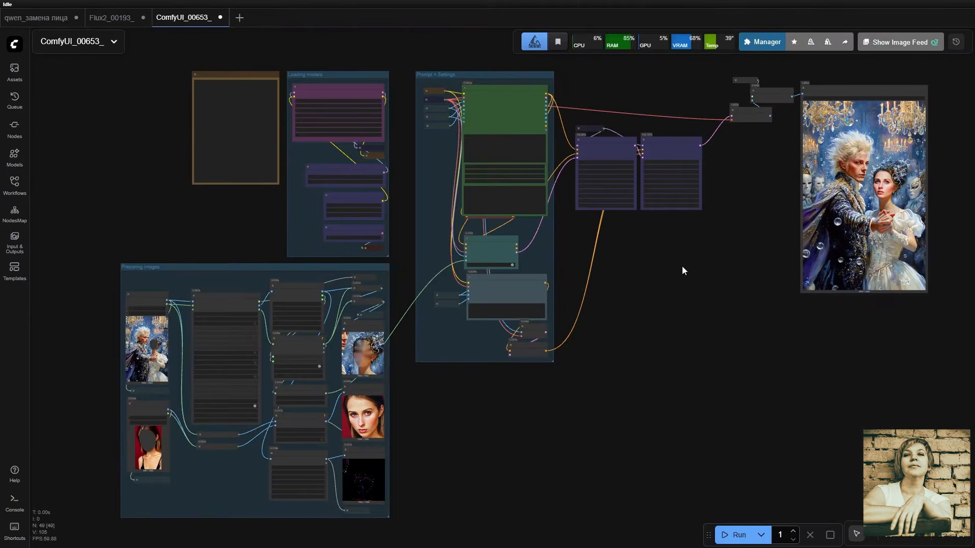
- Inspect the settings of the two KSampler (Advanced) nodes, then return to the whole workflow
{"action": "left_click_drag", "start_coordinate": [678, 265], "coordinate": [718, 409]}
{"action": "scroll", "coordinate": [653, 349], "scroll_direction": "up", "scroll_amount": 7}
{"action": "scroll", "coordinate": [726, 414], "scroll_direction": "up", "scroll_amount": 4}
{"action": "left_click", "coordinate": [616, 147]}
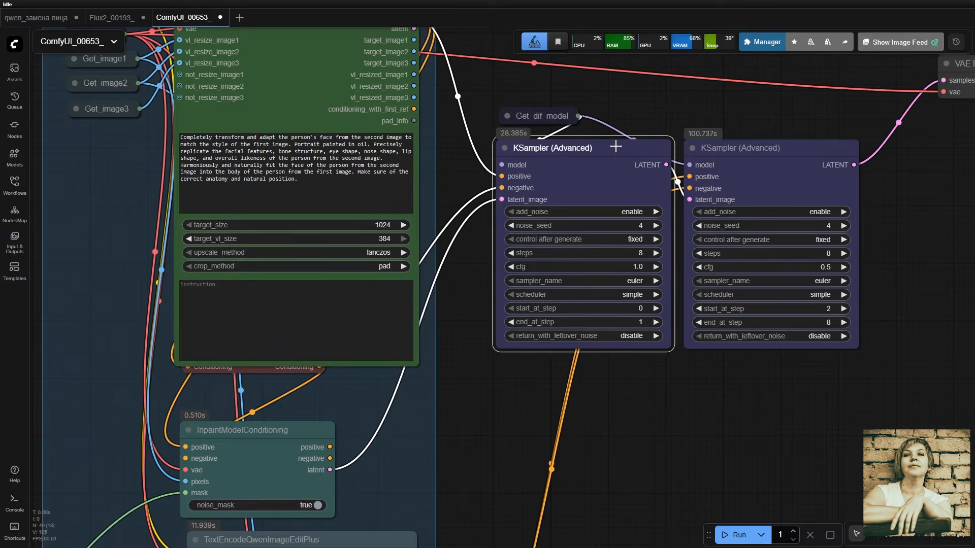
{"action": "left_click", "coordinate": [817, 147]}
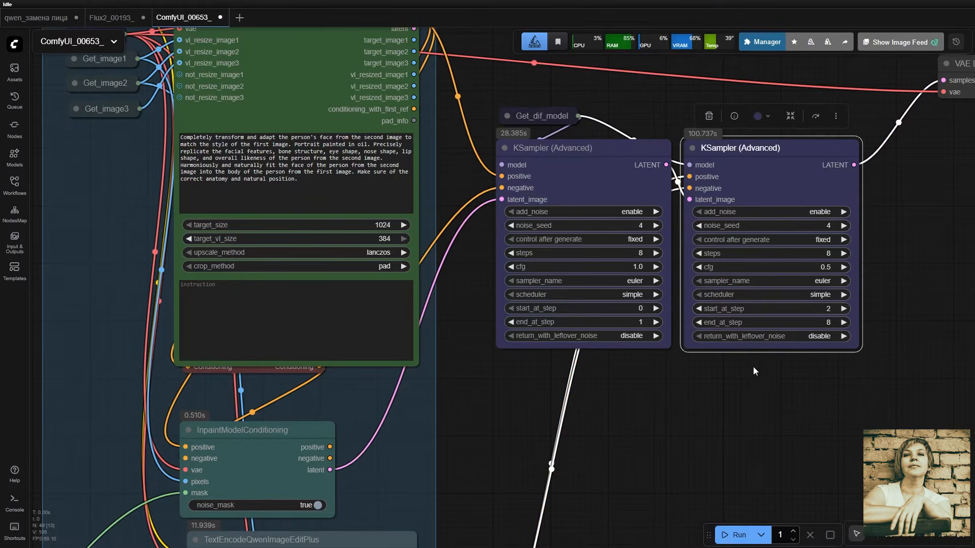
{"action": "scroll", "coordinate": [738, 397], "scroll_direction": "down", "scroll_amount": 2}
{"action": "scroll", "coordinate": [738, 397], "scroll_direction": "down", "scroll_amount": 8}
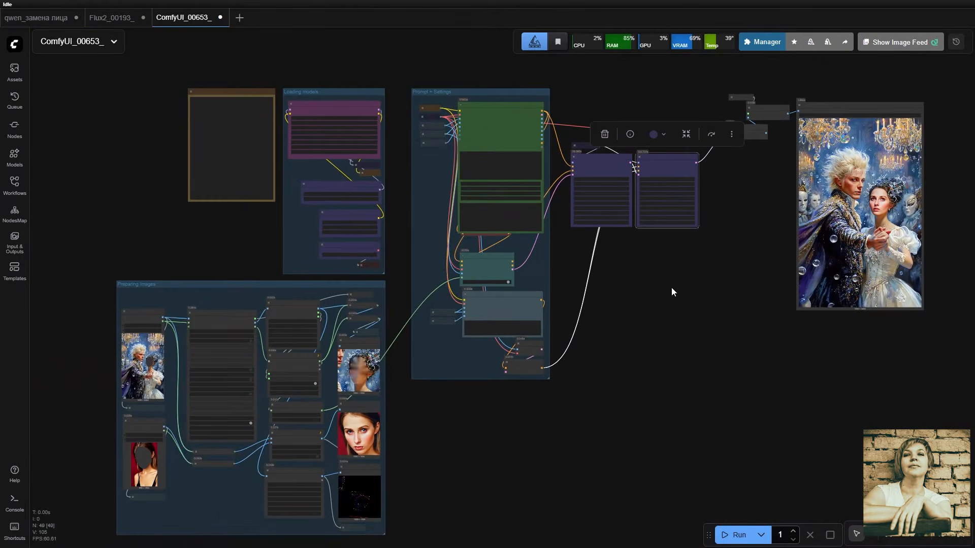
- Examine the LoRA files and strengths in the Lora Loader Stack node
{"action": "left_click", "coordinate": [353, 105]}
{"action": "key", "text": "."}
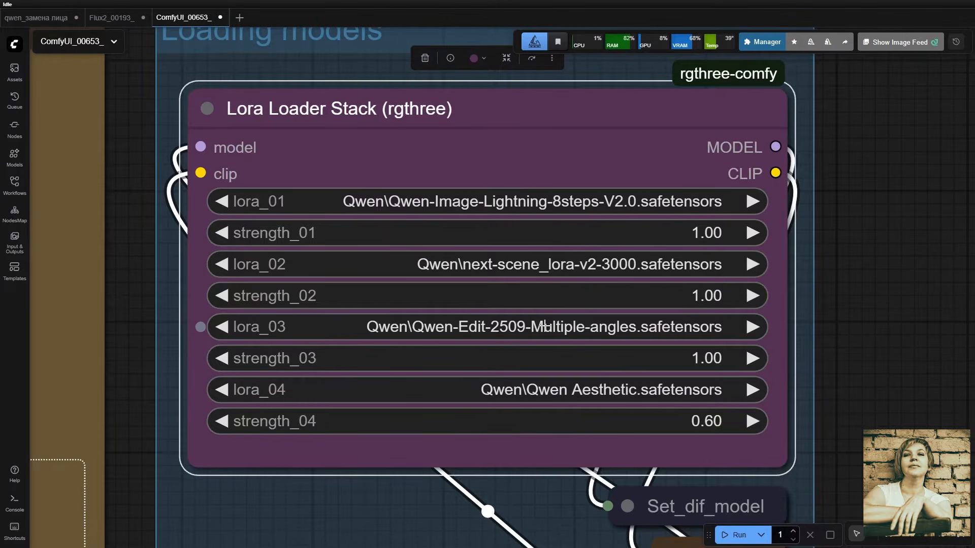
{"action": "scroll", "coordinate": [543, 326], "scroll_direction": "down", "scroll_amount": 6}
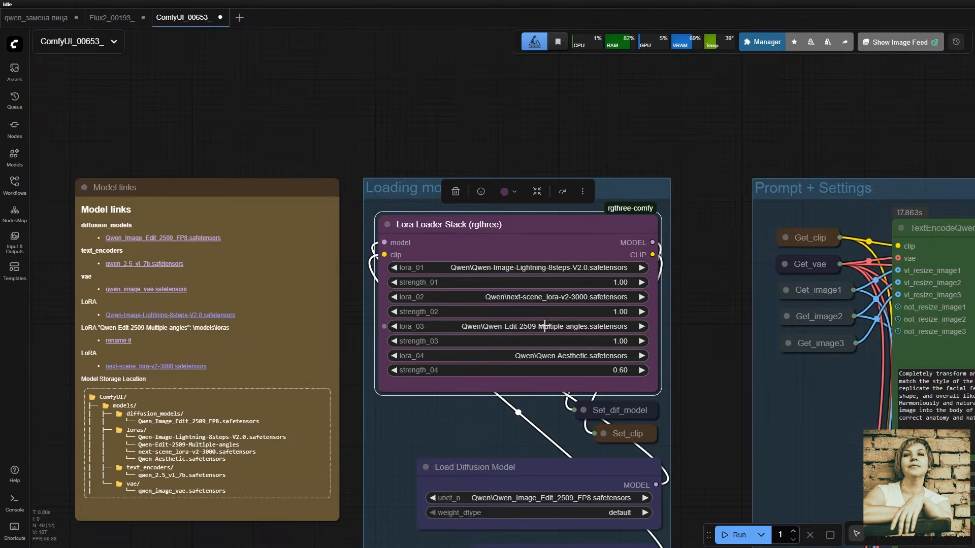
{"action": "scroll", "coordinate": [660, 364], "scroll_direction": "down", "scroll_amount": 8}
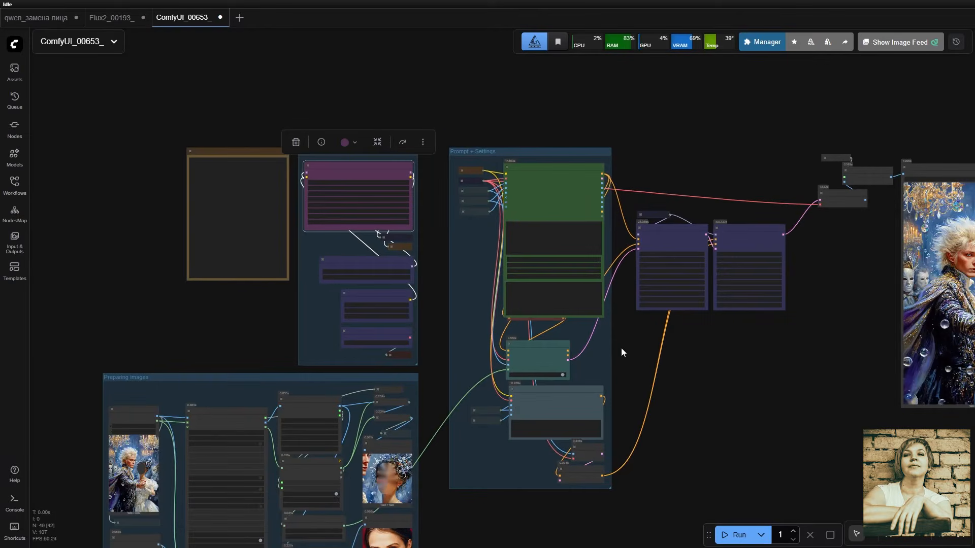
{"action": "left_click_drag", "start_coordinate": [670, 404], "coordinate": [570, 333]}
{"action": "scroll", "coordinate": [570, 335], "scroll_direction": "down", "scroll_amount": 1}
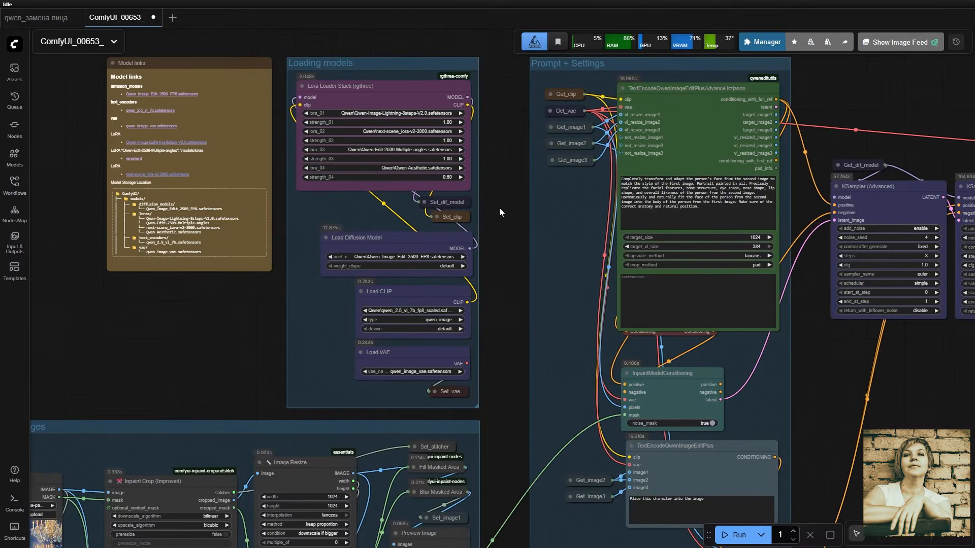
- Inspect the Load Diffusion Model, Load CLIP and Load VAE nodes in the Loading models group
{"action": "left_click_drag", "start_coordinate": [499, 208], "coordinate": [540, 183]}
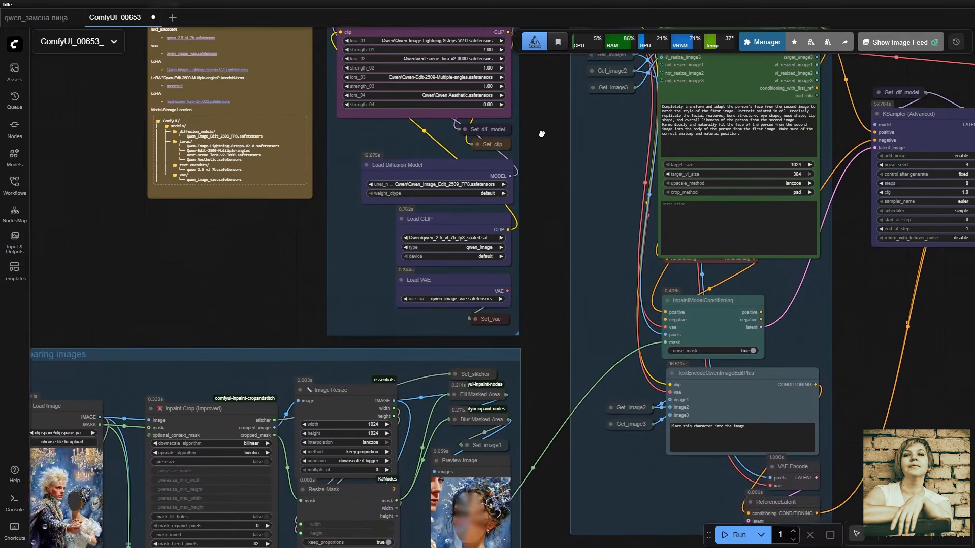
{"action": "scroll", "coordinate": [540, 183], "scroll_direction": "up", "scroll_amount": 5}
{"action": "left_click_drag", "start_coordinate": [368, 137], "coordinate": [381, 134]}
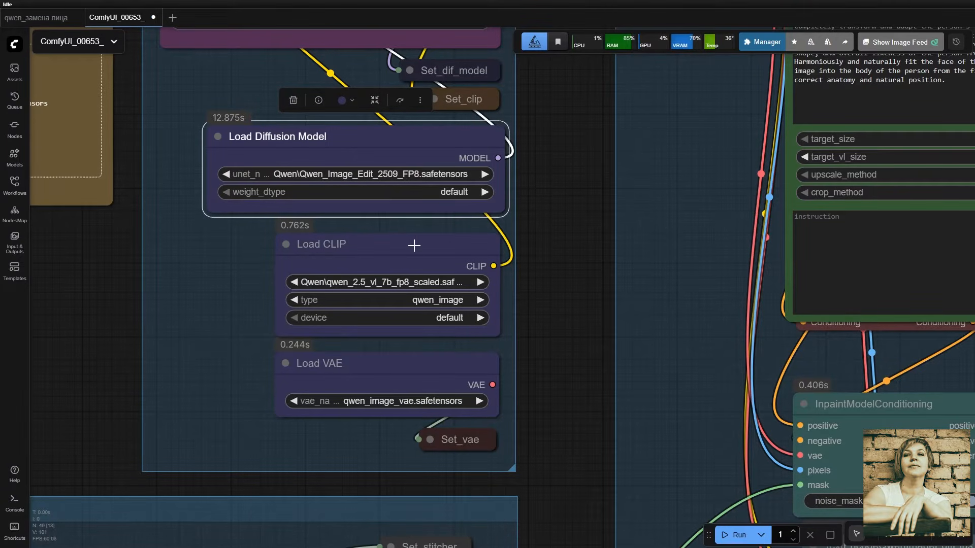
{"action": "left_click_drag", "start_coordinate": [413, 245], "coordinate": [416, 243]}
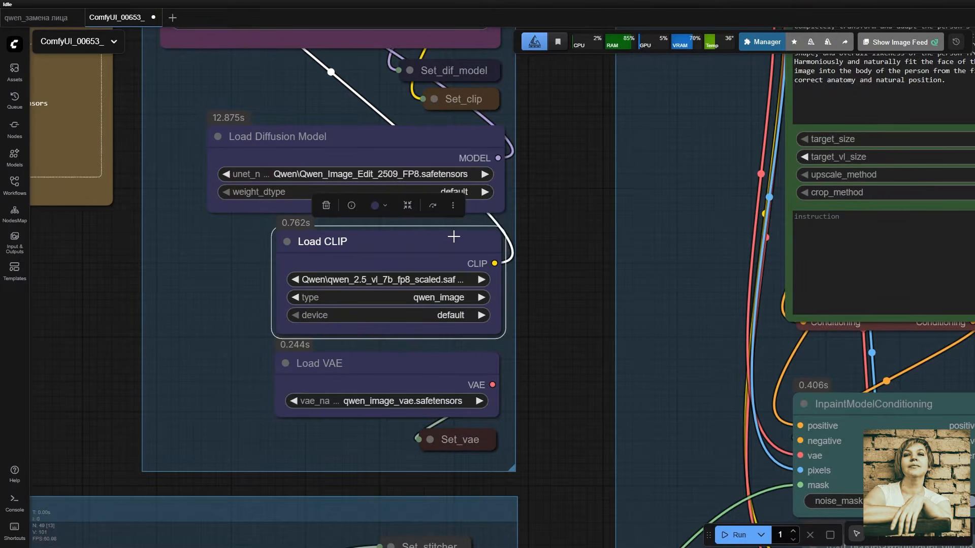
{"action": "left_click", "coordinate": [407, 364]}
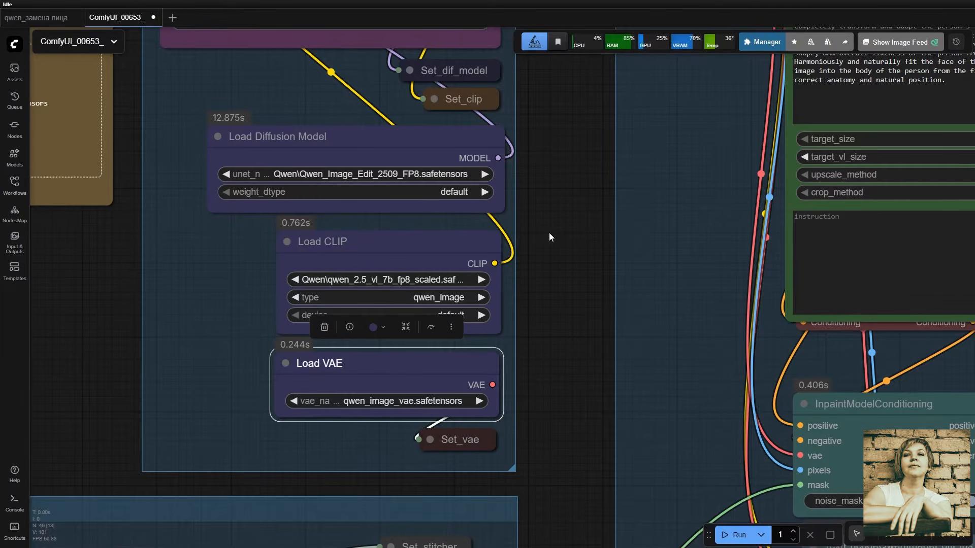
{"action": "scroll", "coordinate": [550, 254], "scroll_direction": "down", "scroll_amount": 4}
{"action": "left_click_drag", "start_coordinate": [551, 263], "coordinate": [555, 324]}
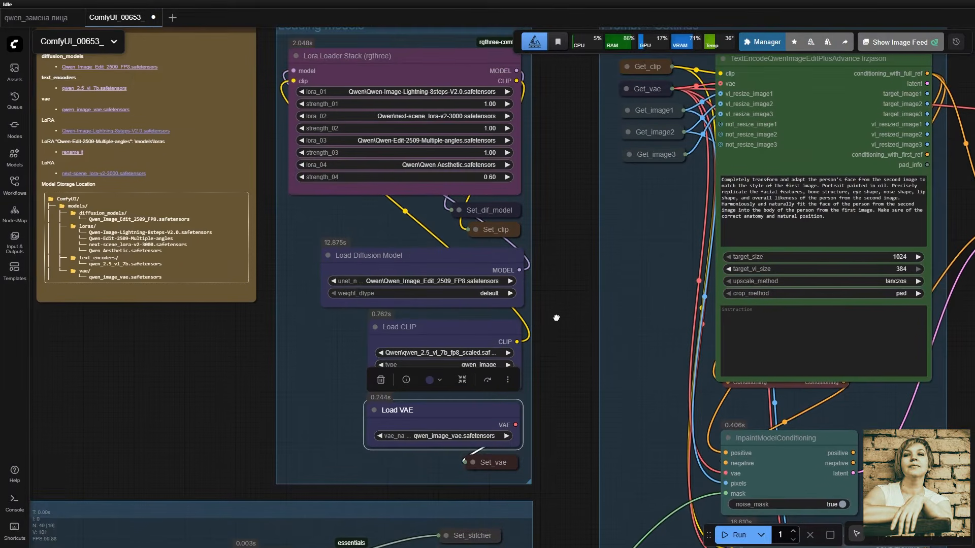
- Inspect the Set_dif_model and Set_clip nodes, expanding Set_clip to check its constant and collapsing it again
{"action": "left_click", "coordinate": [510, 210]}
{"action": "left_click", "coordinate": [510, 228], "text": "shift"}
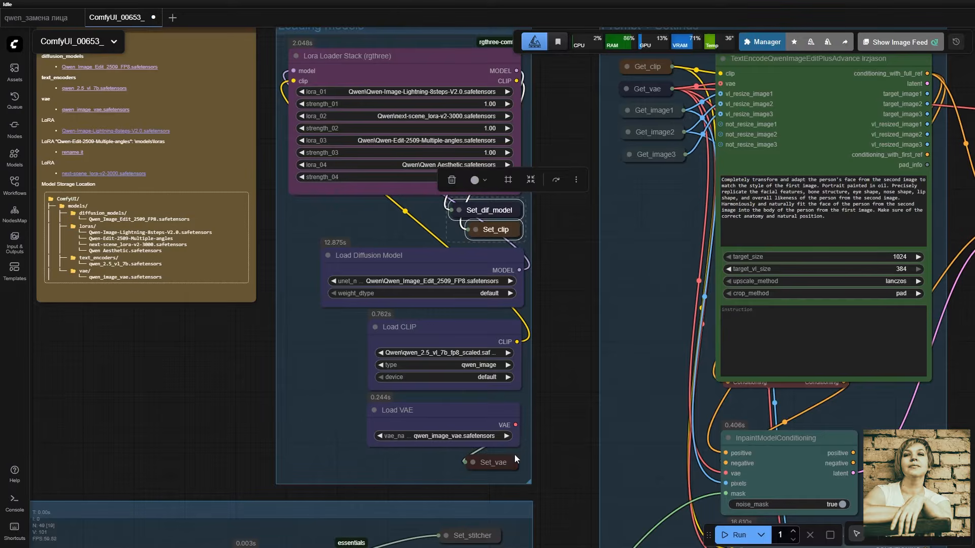
{"action": "left_click", "coordinate": [551, 256]}
{"action": "left_click", "coordinate": [475, 230]}
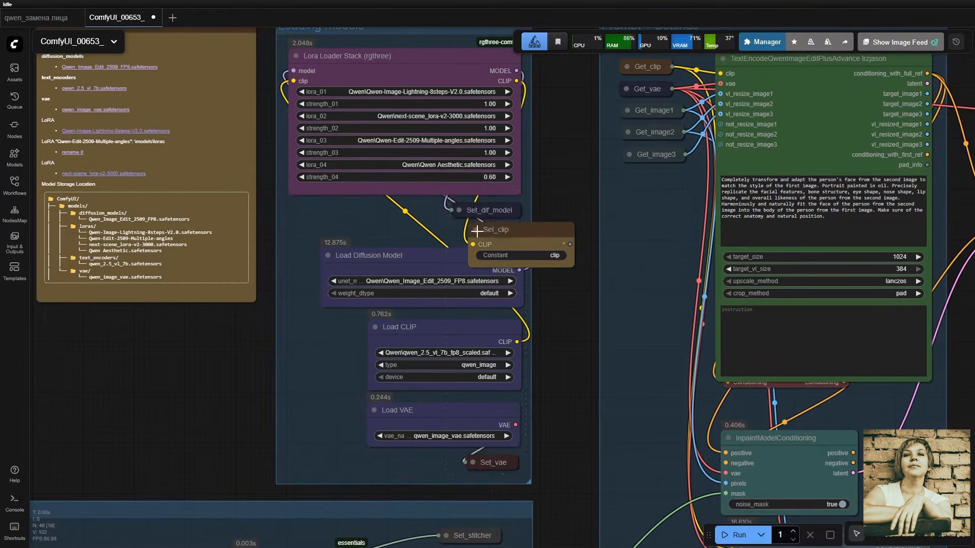
{"action": "left_click", "coordinate": [475, 231]}
- Expand the Get_clip node to check its constant selection, then collapse it again
{"action": "left_click_drag", "start_coordinate": [558, 209], "coordinate": [507, 243]}
{"action": "left_click", "coordinate": [577, 102]}
{"action": "left_click", "coordinate": [642, 125]}
{"action": "left_click", "coordinate": [652, 141]}
{"action": "left_click", "coordinate": [577, 101]}
{"action": "scroll", "coordinate": [557, 234], "scroll_direction": "down", "scroll_amount": 5}
{"action": "left_click_drag", "start_coordinate": [538, 292], "coordinate": [553, 267]}
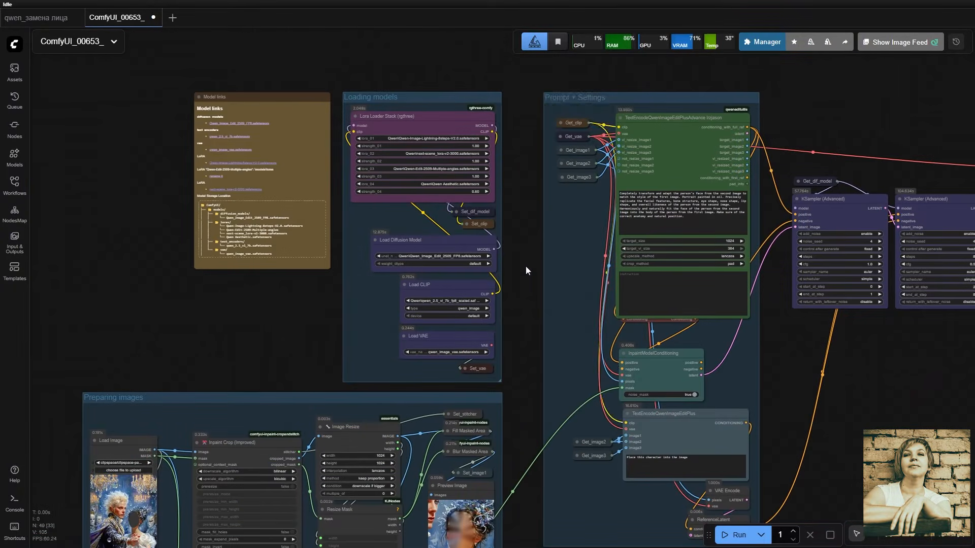
- Fit the view to the Preparing images group to examine its nodes
{"action": "left_click_drag", "start_coordinate": [315, 380], "coordinate": [359, 224]}
{"action": "left_click", "coordinate": [357, 249]}
{"action": "key", "text": "period"}
{"action": "mouse_move", "coordinate": [445, 85]}
{"action": "left_mouse_down"}
{"action": "mouse_move", "coordinate": [446, 102]}
{"action": "mouse_move", "coordinate": [446, 86]}
{"action": "left_mouse_up"}
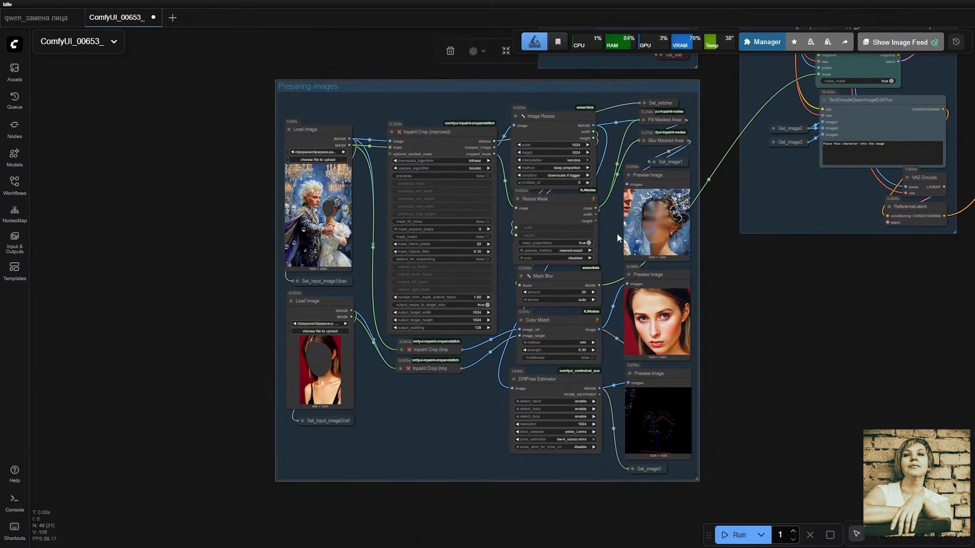
- Extend the base image's face mask along the woman's right-hand cheek and jaw with a thinner brush, and save the mask
{"action": "left_click", "coordinate": [319, 135]}
{"action": "key", "text": "period"}
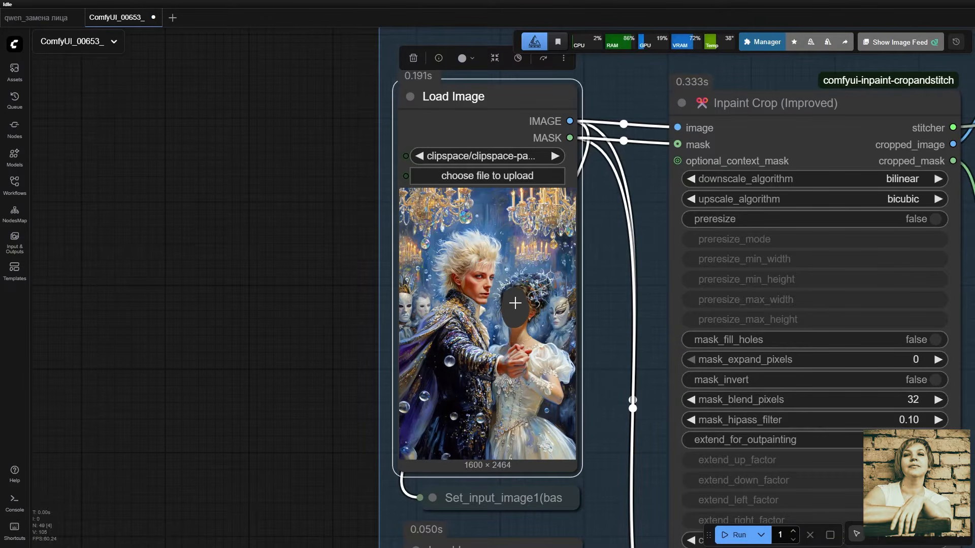
{"action": "right_click", "coordinate": [510, 299]}
{"action": "left_click", "coordinate": [538, 462]}
{"action": "scroll", "coordinate": [512, 320], "scroll_direction": "up", "scroll_amount": 8}
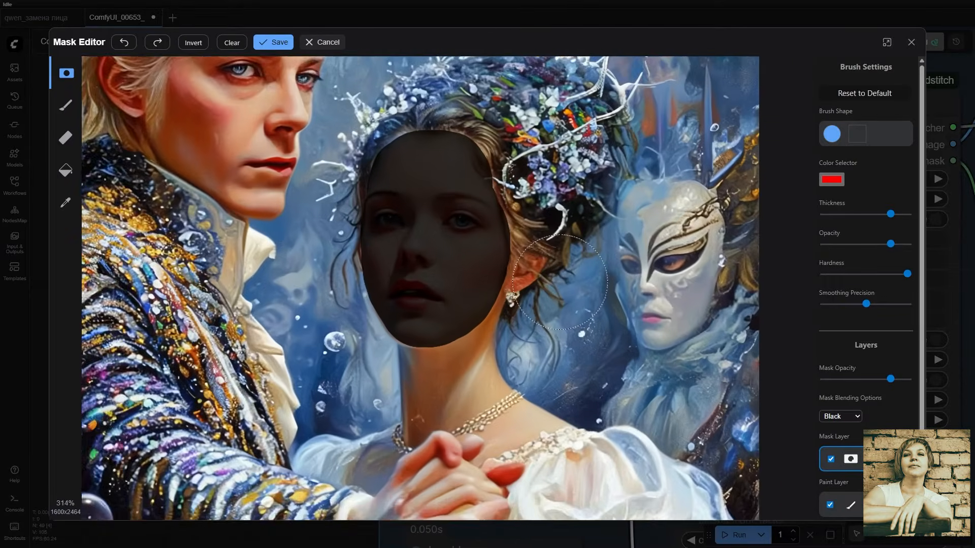
{"action": "left_click_drag", "start_coordinate": [887, 213], "coordinate": [838, 213]}
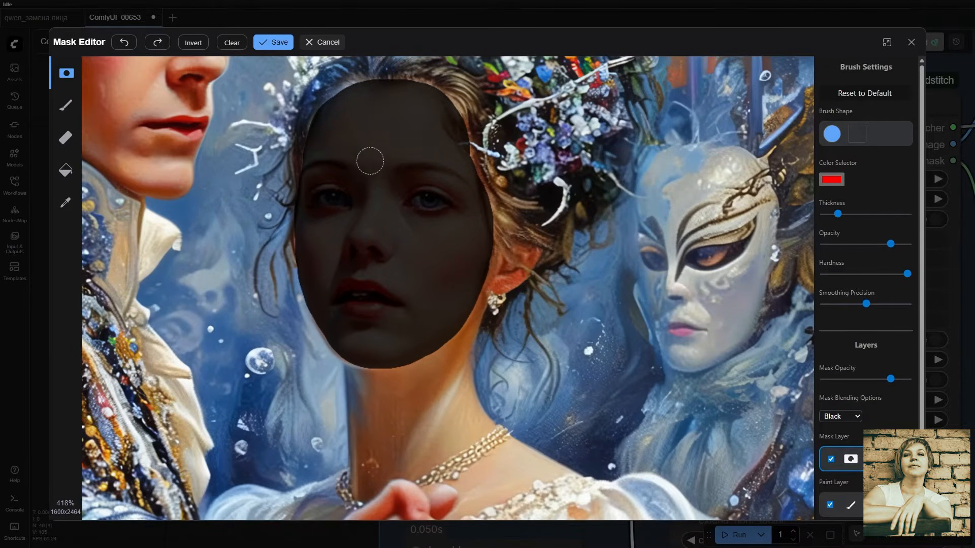
{"action": "mouse_move", "coordinate": [460, 160]}
{"action": "left_mouse_down"}
{"action": "mouse_move", "coordinate": [486, 247]}
{"action": "mouse_move", "coordinate": [477, 282]}
{"action": "mouse_move", "coordinate": [435, 327]}
{"action": "left_mouse_up"}
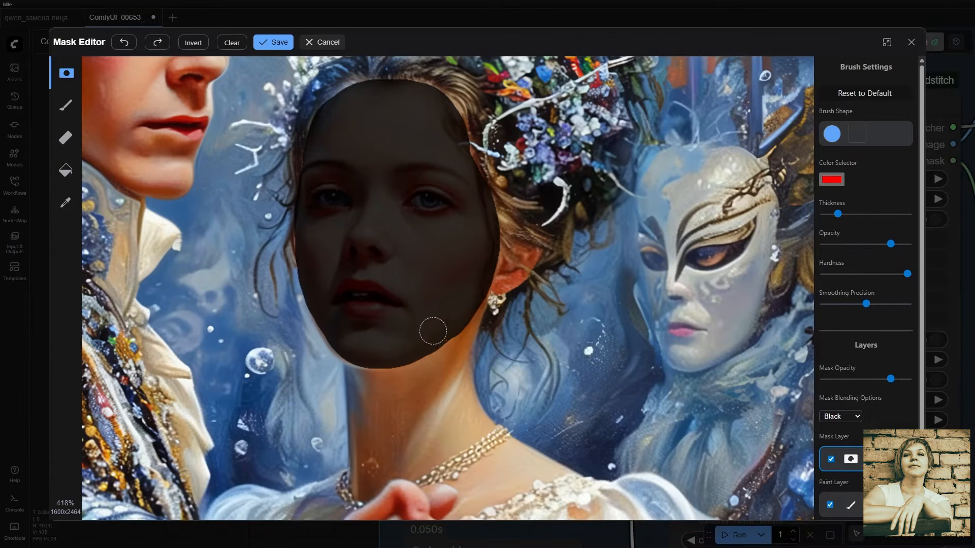
{"action": "left_click", "coordinate": [279, 42]}
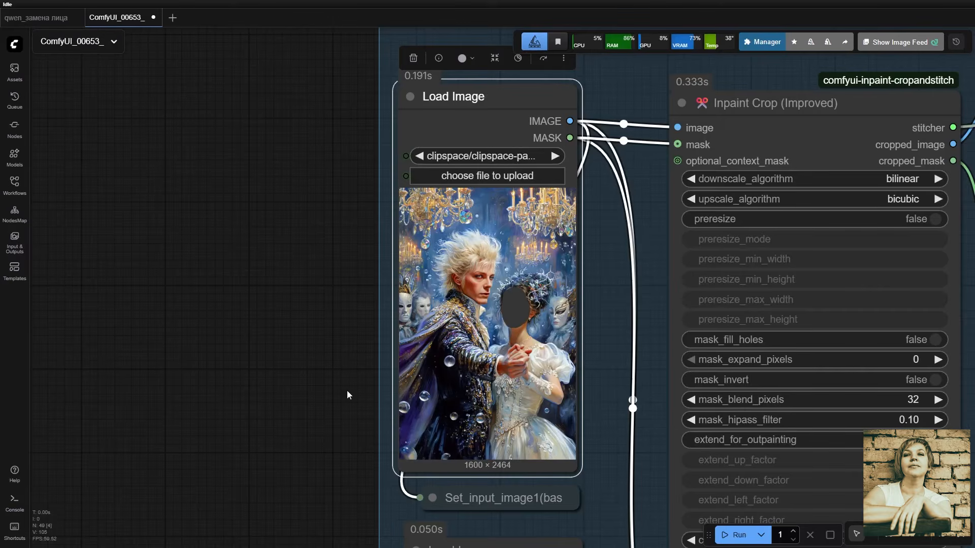
- Open the red-background reference portrait's mask for editing, check its face coverage and save it
{"action": "scroll", "coordinate": [359, 398], "scroll_direction": "down", "scroll_amount": 5}
{"action": "left_click", "coordinate": [494, 517]}
{"action": "scroll", "coordinate": [494, 517], "scroll_direction": "up", "scroll_amount": 5}
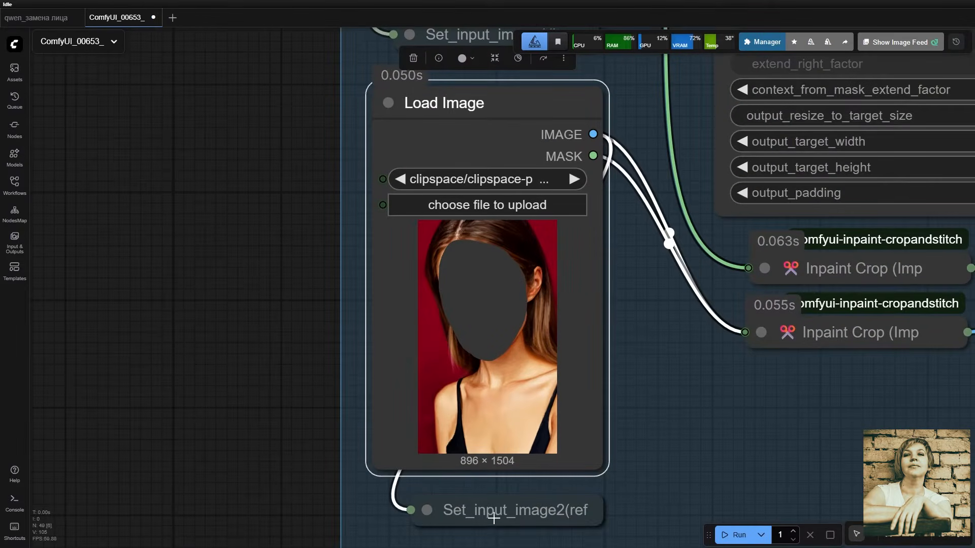
{"action": "right_click", "coordinate": [479, 287]}
{"action": "left_click", "coordinate": [515, 466]}
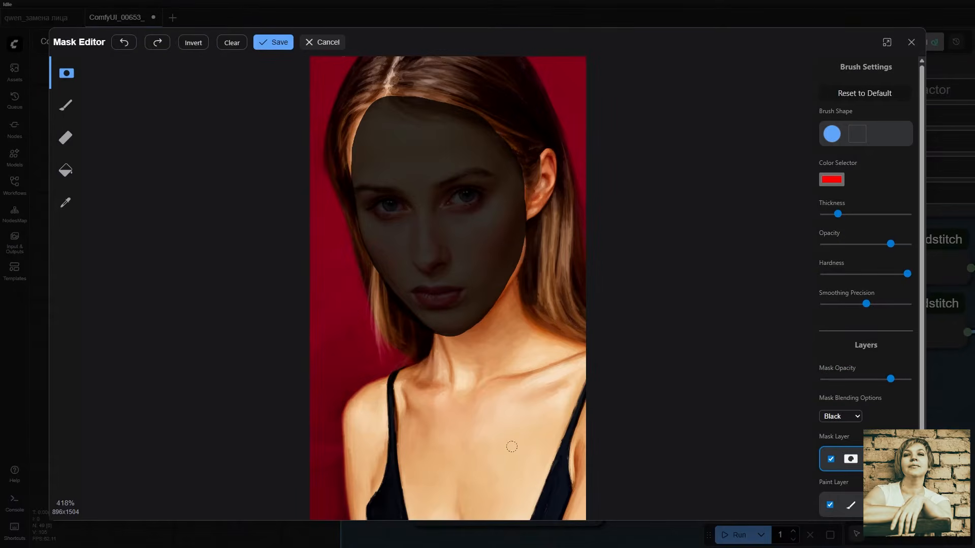
{"action": "left_click", "coordinate": [273, 43]}
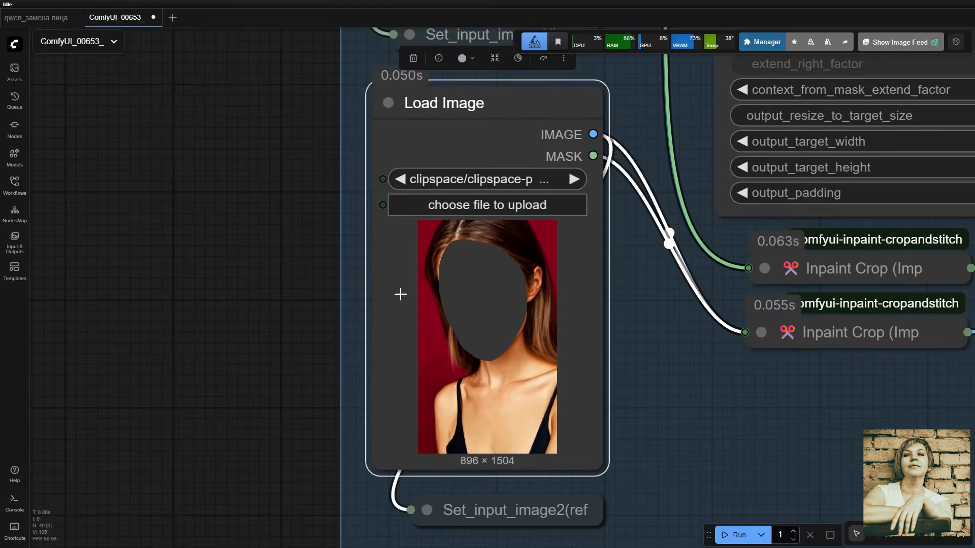
- Inspect the large Inpaint Crop (Improved) node's inputs, outputs and settings in the Preparing images group
{"action": "scroll", "coordinate": [520, 355], "scroll_direction": "down", "scroll_amount": 3}
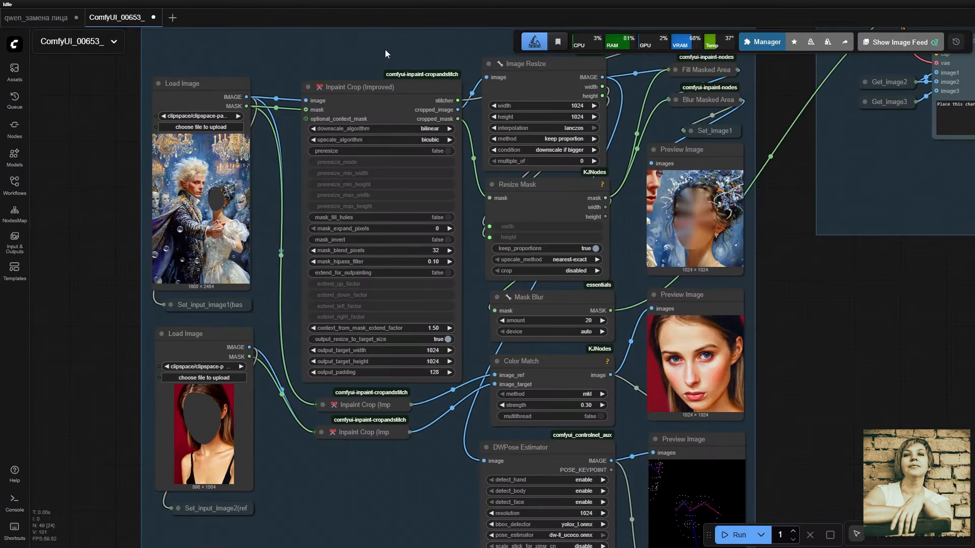
{"action": "left_click", "coordinate": [377, 88]}
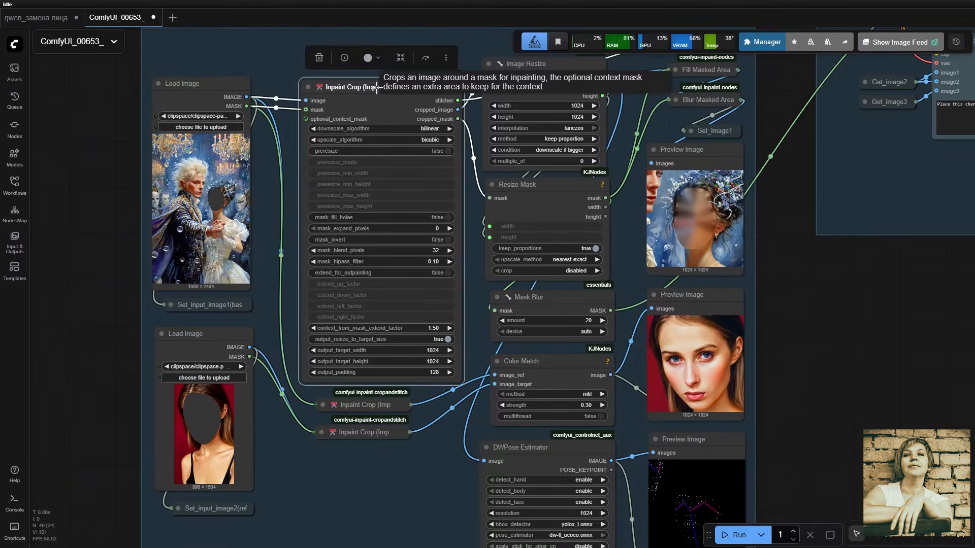
{"action": "scroll", "coordinate": [377, 88], "scroll_direction": "up", "scroll_amount": 3}
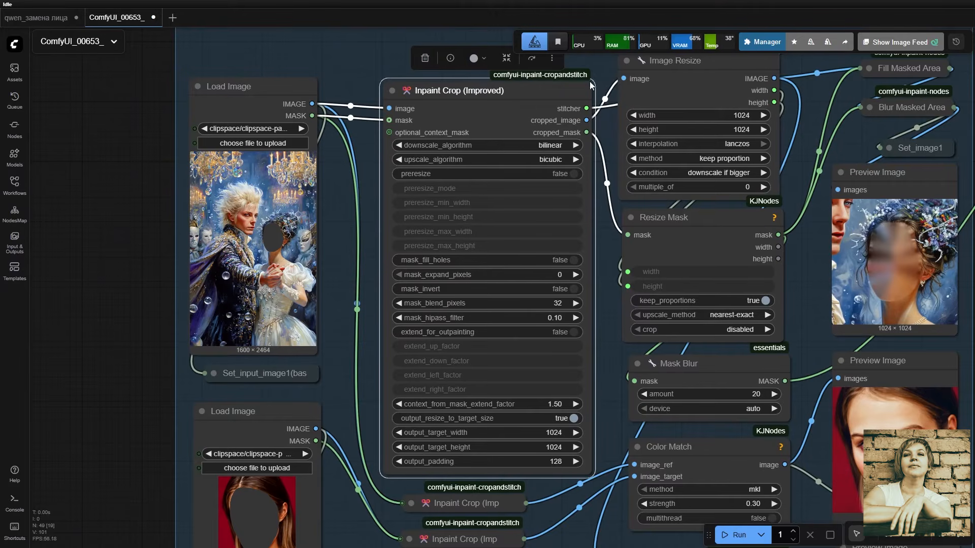
{"action": "mouse_move", "coordinate": [556, 87]}
{"action": "left_mouse_down"}
{"action": "mouse_move", "coordinate": [541, 100]}
{"action": "mouse_move", "coordinate": [541, 75]}
{"action": "mouse_move", "coordinate": [546, 81]}
{"action": "left_mouse_up"}
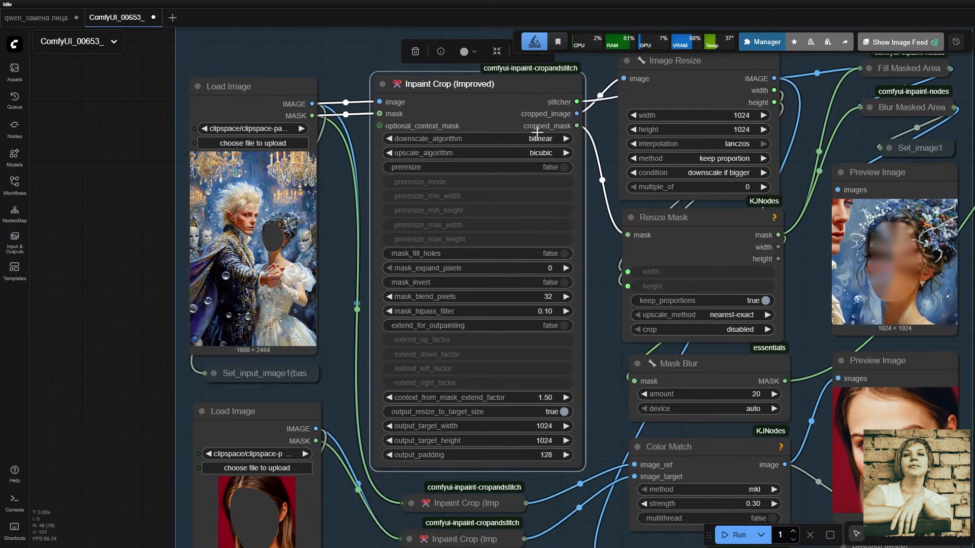
{"action": "left_click", "coordinate": [600, 253]}
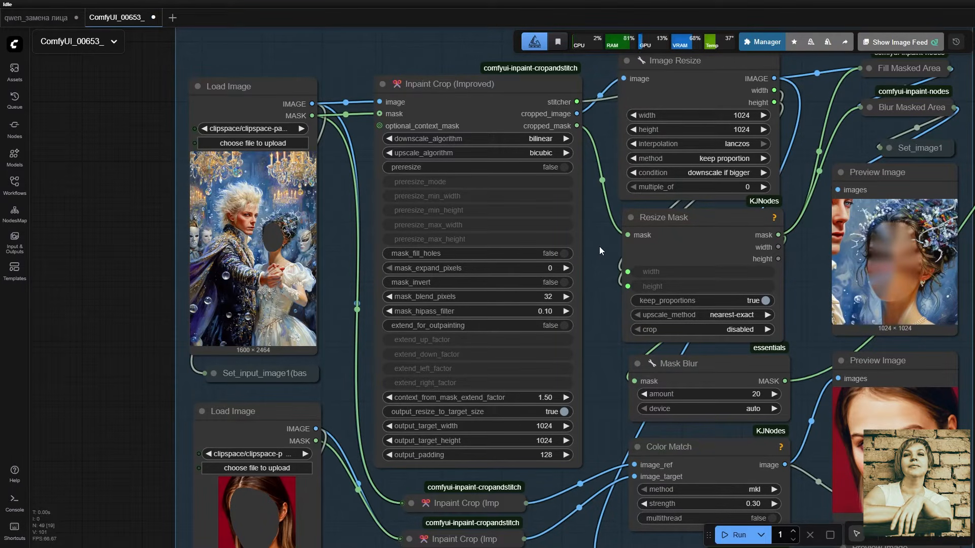
- Place the masked-face Preview Image node beside the Inpaint Crop node's context_from_mask_extend_factor setting
{"action": "left_click", "coordinate": [585, 355]}
{"action": "scroll", "coordinate": [567, 413], "scroll_direction": "up", "scroll_amount": 7}
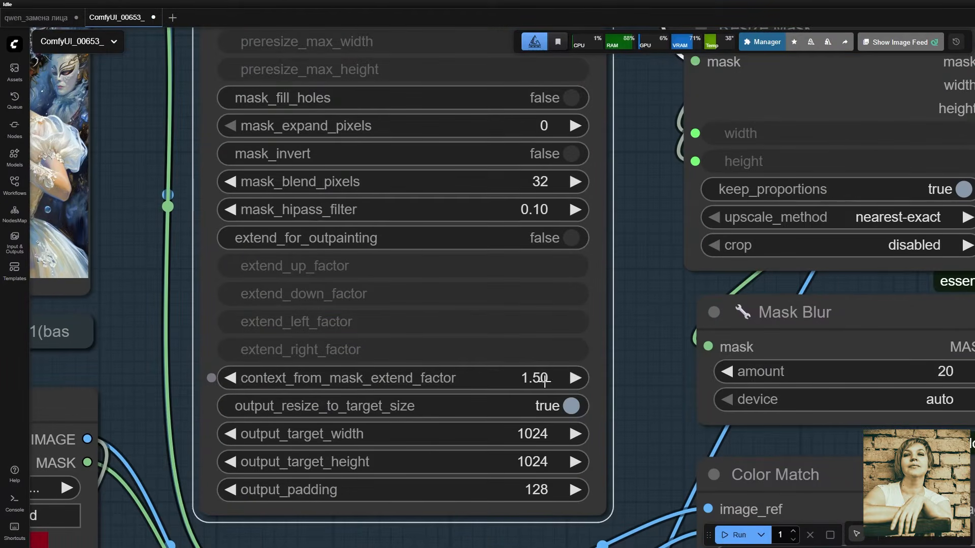
{"action": "left_click", "coordinate": [528, 376]}
{"action": "left_click", "coordinate": [774, 371]}
{"action": "scroll", "coordinate": [460, 384], "scroll_direction": "down", "scroll_amount": 5}
{"action": "left_click_drag", "start_coordinate": [909, 107], "coordinate": [621, 249]}
- Set context_from_mask_extend_factor to 3 in the Inpaint Crop node and run the masked-face preview
{"action": "left_click", "coordinate": [503, 381]}
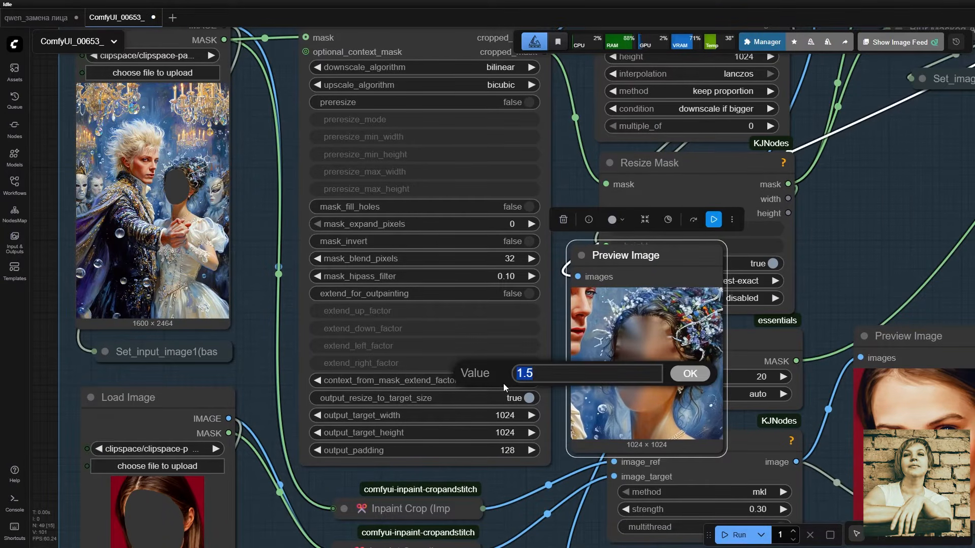
{"action": "type", "text": "3"}
{"action": "key", "text": "Return"}
{"action": "left_click", "coordinate": [713, 220]}
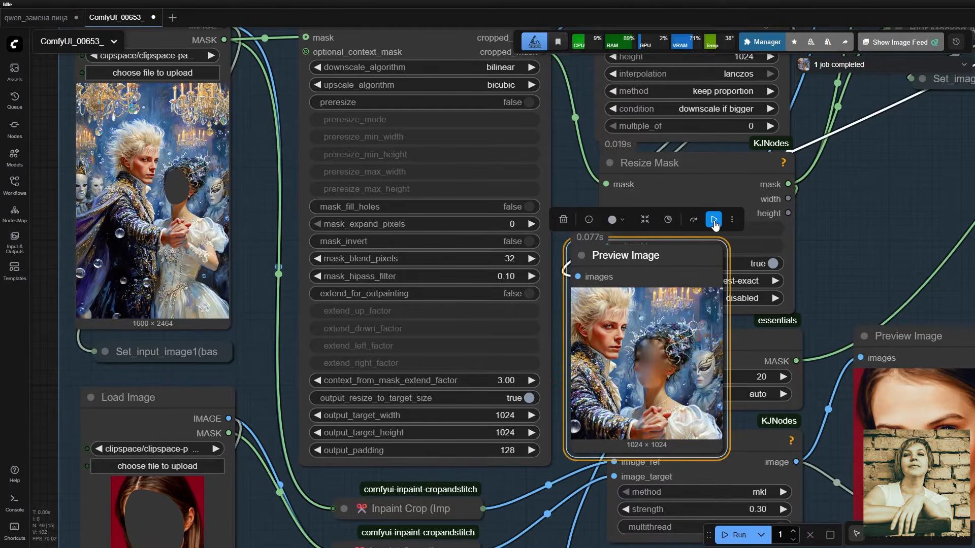
- Set context_from_mask_extend_factor to 2 and rerun the masked-face preview
{"action": "left_click_drag", "start_coordinate": [684, 254], "coordinate": [682, 228]}
{"action": "scroll", "coordinate": [694, 308], "scroll_direction": "up", "scroll_amount": 4}
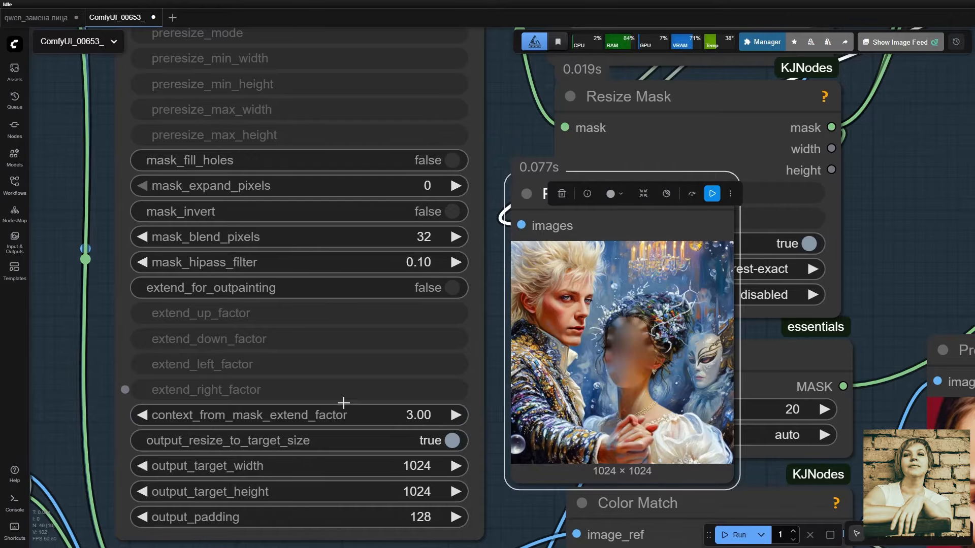
{"action": "left_click", "coordinate": [377, 416]}
{"action": "type", "text": "2"}
{"action": "key", "text": "Return"}
{"action": "key", "text": "ctrl+Return"}
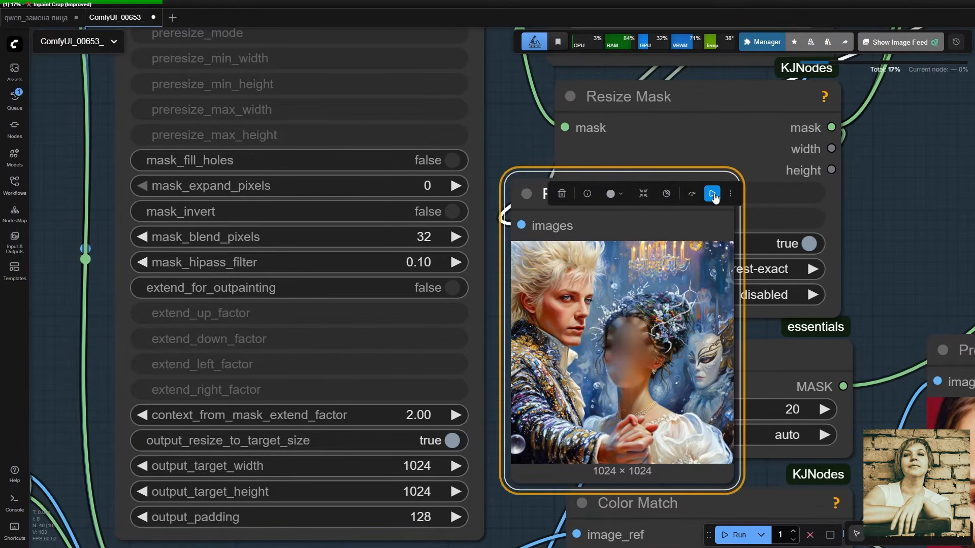
- Set context_from_mask_extend_factor to 1.5 and rerun the masked-face preview
{"action": "left_click", "coordinate": [420, 415]}
{"action": "type", "text": "1,5"}
{"action": "key", "text": "Return"}
{"action": "left_click", "coordinate": [419, 415]}
{"action": "type", "text": "1.5"}
{"action": "key", "text": "Return"}
{"action": "left_click", "coordinate": [711, 195]}
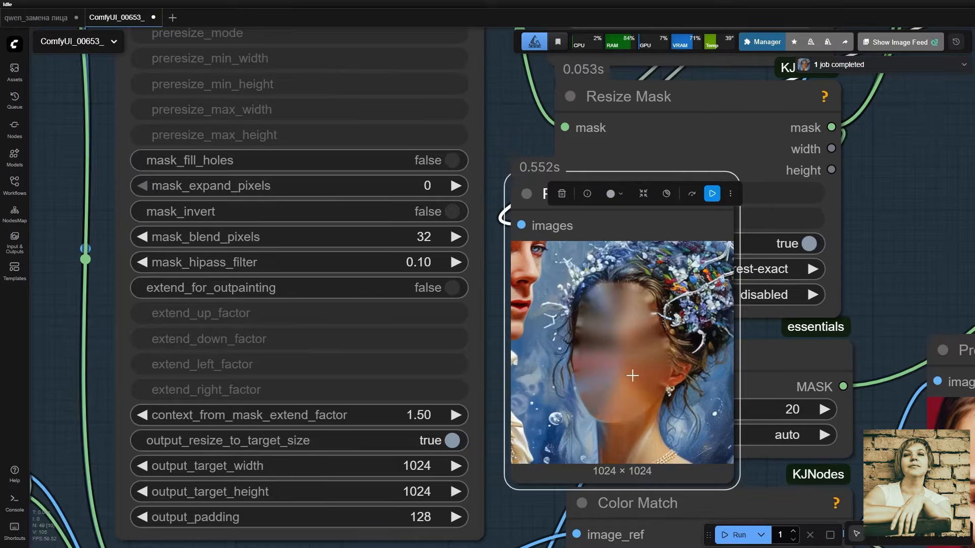
- Move the masked-face Preview Image node back beneath the Set_image1 node
{"action": "scroll", "coordinate": [632, 375], "scroll_direction": "down", "scroll_amount": 6}
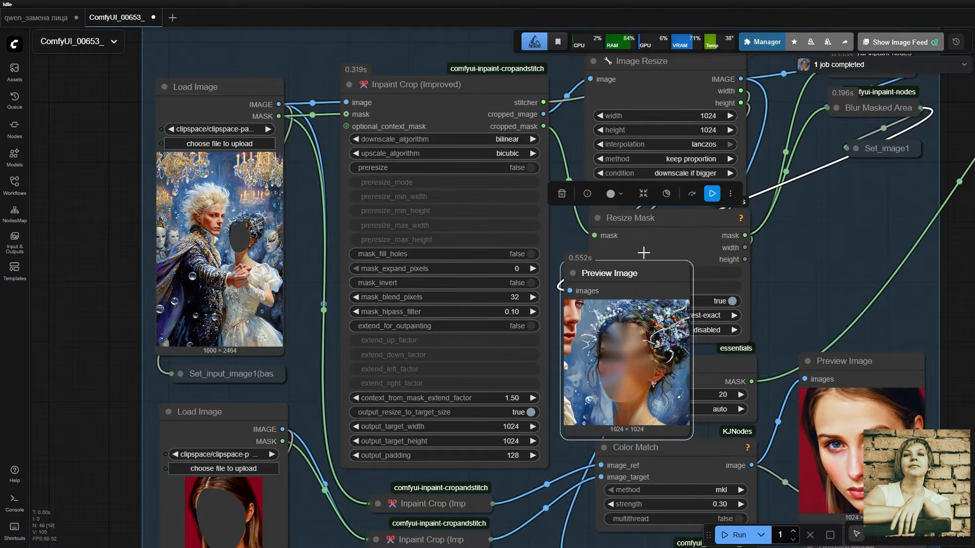
{"action": "left_click_drag", "start_coordinate": [651, 274], "coordinate": [877, 169]}
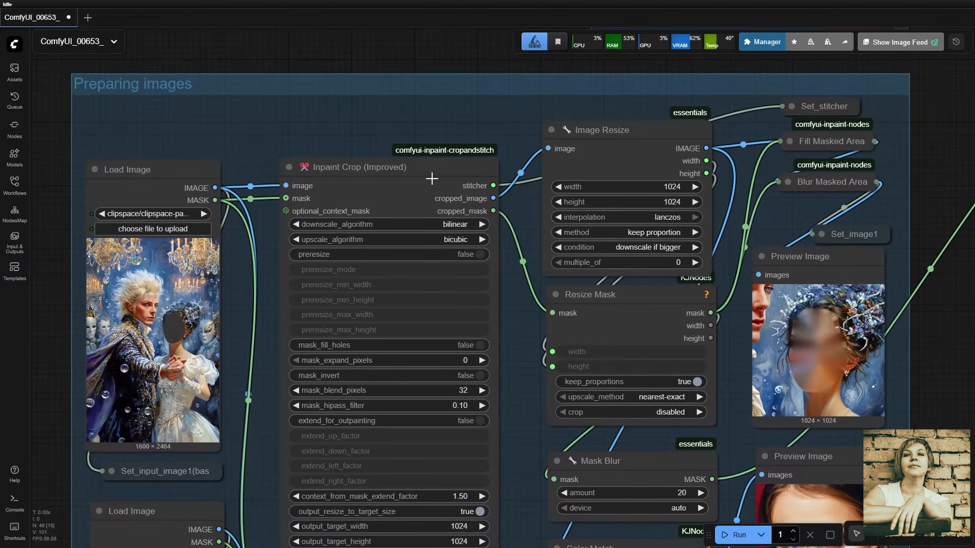
- Examine the Inpaint Crop node's stitcher output and its link to the Set_stitcher node
{"action": "scroll", "coordinate": [404, 191], "scroll_direction": "up", "scroll_amount": 5}
{"action": "left_click_drag", "start_coordinate": [507, 186], "coordinate": [533, 97]}
{"action": "left_click", "coordinate": [486, 186]}
- Locate the Get_stitcher node that feeds Inpaint Stitch and move it slightly away from that node
{"action": "scroll", "coordinate": [488, 187], "scroll_direction": "down", "scroll_amount": 10}
{"action": "left_click_drag", "start_coordinate": [868, 380], "coordinate": [447, 528]}
{"action": "scroll", "coordinate": [559, 461], "scroll_direction": "down", "scroll_amount": 3}
{"action": "left_click_drag", "start_coordinate": [850, 282], "coordinate": [462, 379]}
{"action": "scroll", "coordinate": [561, 208], "scroll_direction": "up", "scroll_amount": 10}
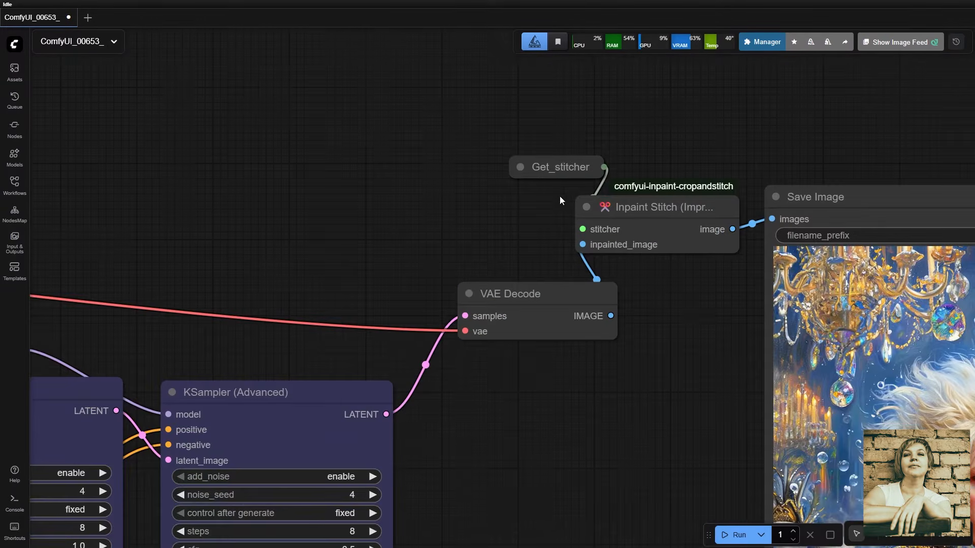
{"action": "left_click_drag", "start_coordinate": [582, 163], "coordinate": [515, 163]}
{"action": "scroll", "coordinate": [617, 378], "scroll_direction": "down", "scroll_amount": 8}
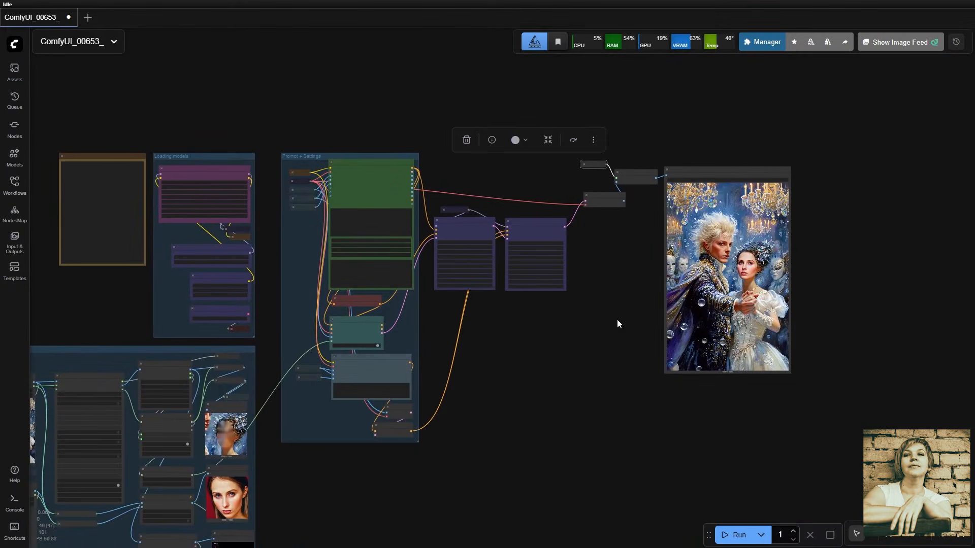
- Expand the lower collapsed Inpaint Crop node connected to the reference portrait to view its settings
{"action": "left_click_drag", "start_coordinate": [618, 323], "coordinate": [718, 364]}
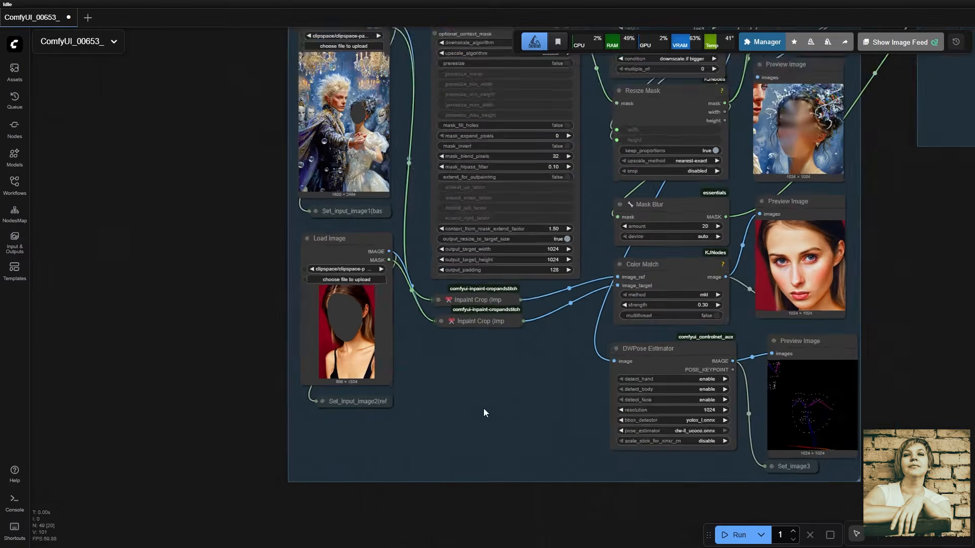
{"action": "scroll", "coordinate": [483, 408], "scroll_direction": "up", "scroll_amount": 1}
{"action": "left_click", "coordinate": [512, 288]}
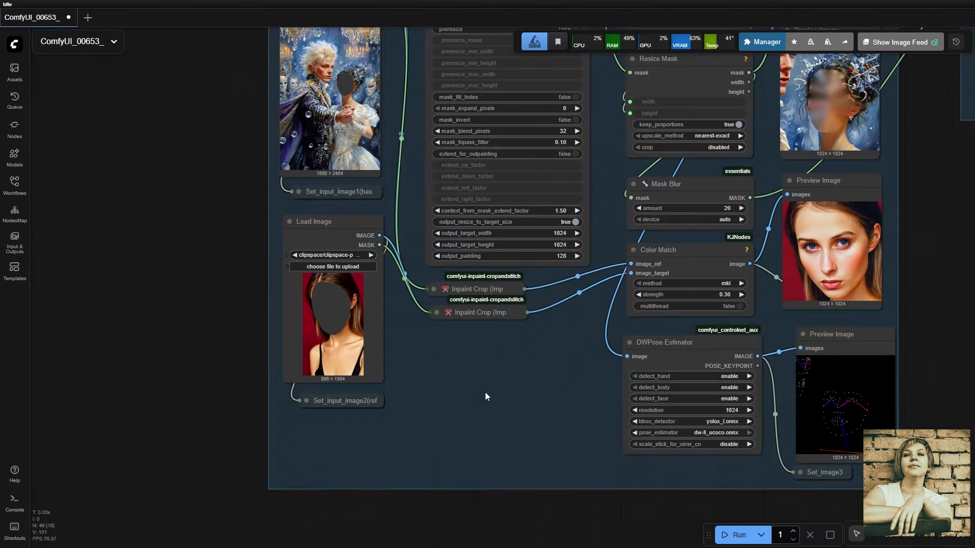
{"action": "left_click", "coordinate": [522, 312]}
{"action": "left_click", "coordinate": [438, 311]}
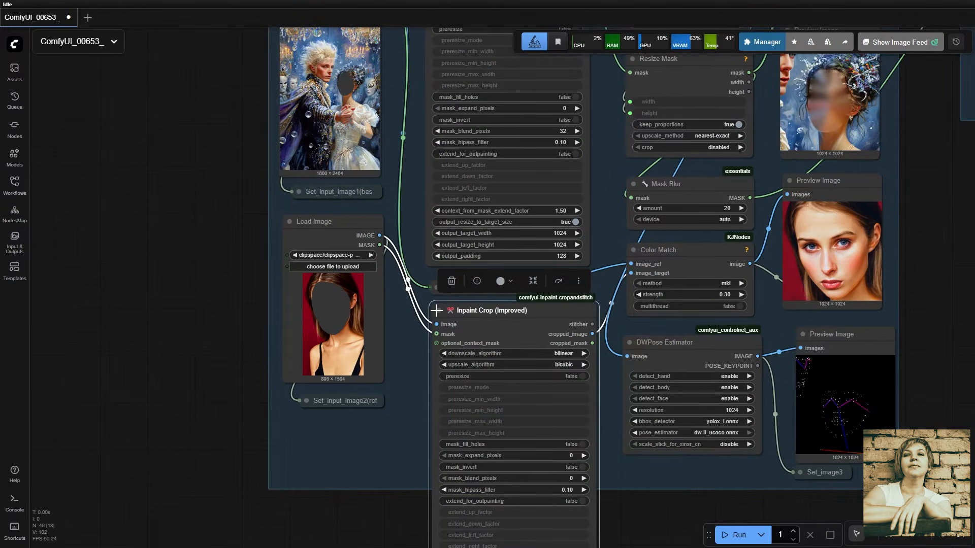
- Examine the reference portrait's expanded Inpaint Crop settings and collapse the node again
{"action": "left_click_drag", "start_coordinate": [413, 437], "coordinate": [327, 334]}
{"action": "left_click_drag", "start_coordinate": [513, 235], "coordinate": [856, 130]}
{"action": "left_click", "coordinate": [655, 490]}
{"action": "left_click", "coordinate": [717, 374]}
{"action": "left_click_drag", "start_coordinate": [896, 255], "coordinate": [940, 295]}
{"action": "left_click", "coordinate": [940, 295]}
{"action": "left_click", "coordinate": [900, 114]}
{"action": "left_click", "coordinate": [777, 87]}
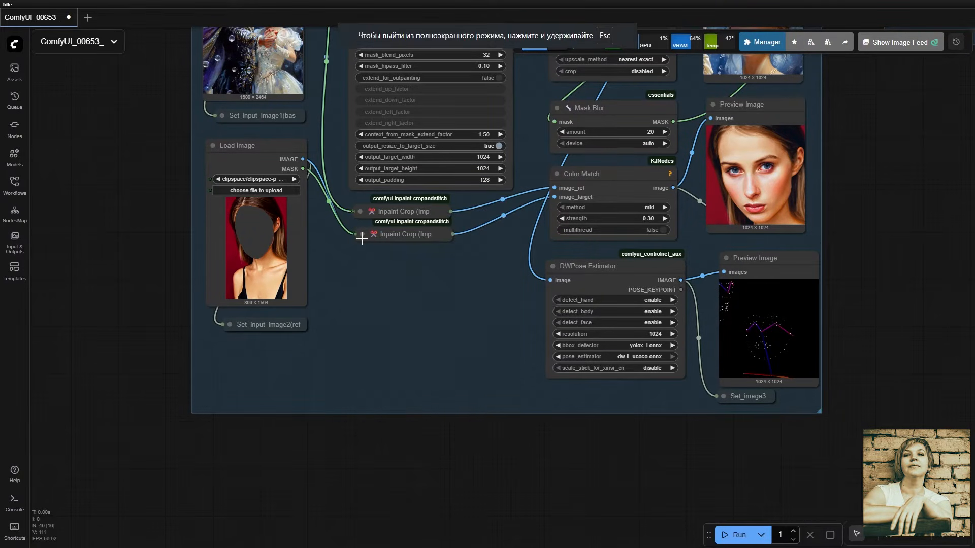
{"action": "left_click", "coordinate": [362, 235]}
- Inspect the Image Resize and Resize Mask nodes together, including their width, height and proportion settings
{"action": "left_click_drag", "start_coordinate": [526, 331], "coordinate": [483, 292]}
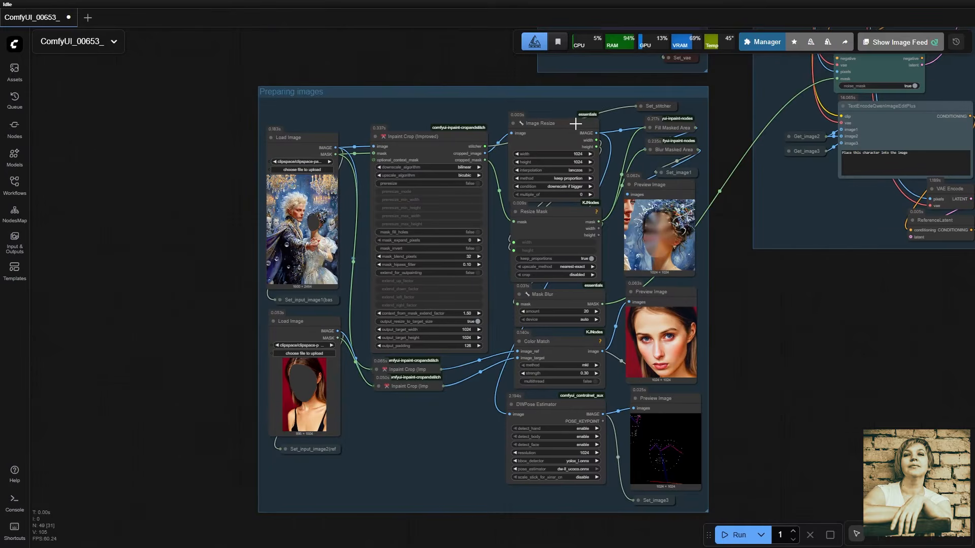
{"action": "left_click", "coordinate": [575, 123]}
{"action": "left_click", "coordinate": [580, 210], "text": "ctrl"}
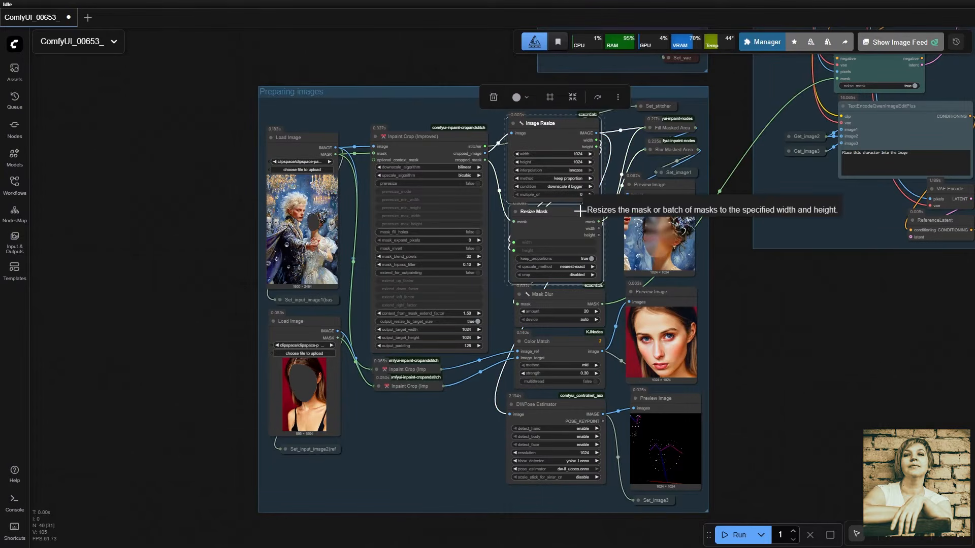
{"action": "scroll", "coordinate": [604, 143], "scroll_direction": "up", "scroll_amount": 9}
{"action": "left_click_drag", "start_coordinate": [502, 100], "coordinate": [511, 82]}
{"action": "scroll", "coordinate": [602, 160], "scroll_direction": "down", "scroll_amount": 4}
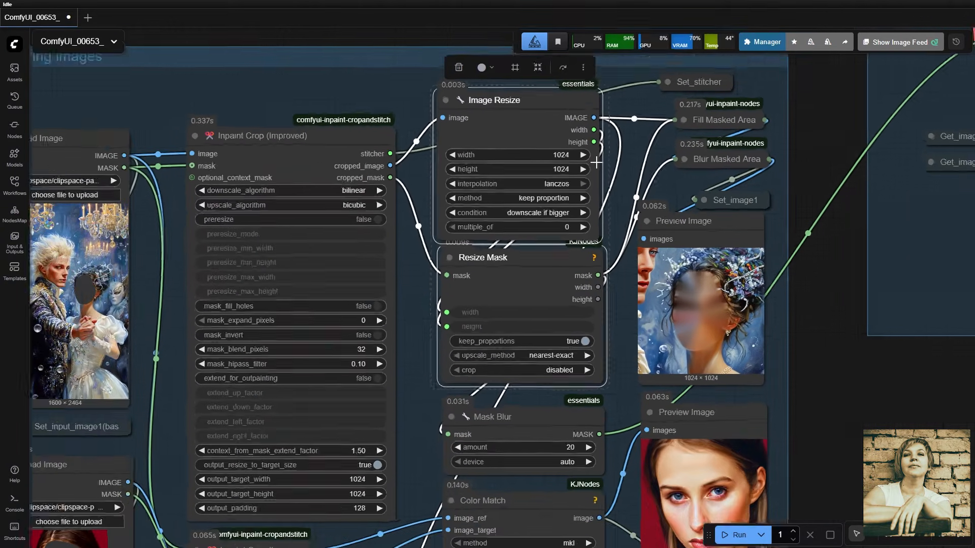
- Move Set_stitcher closer to Image Resize, and place Fill Masked Area beneath it after expanding it for inspection, leaving it collapsed
{"action": "scroll", "coordinate": [651, 157], "scroll_direction": "up", "scroll_amount": 4}
{"action": "left_click_drag", "start_coordinate": [724, 80], "coordinate": [629, 152]}
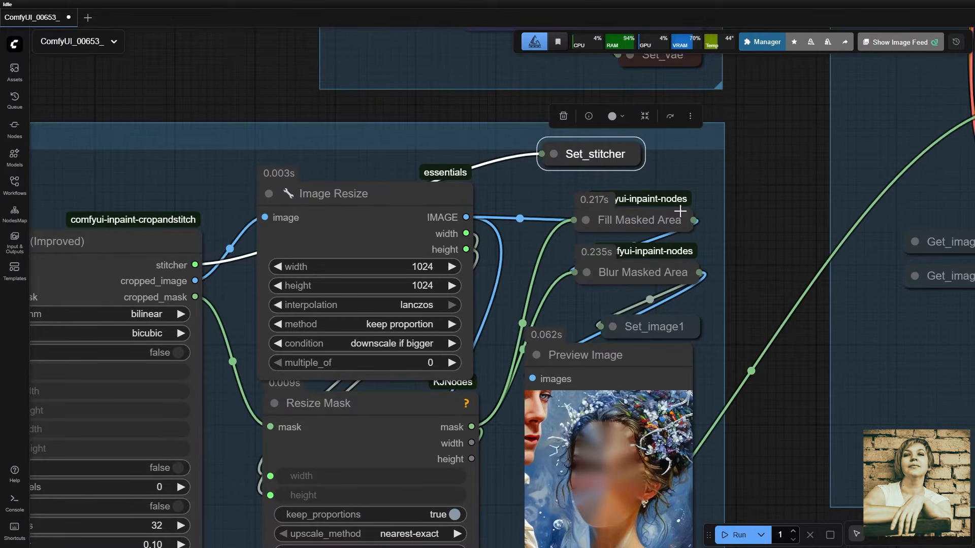
{"action": "left_click", "coordinate": [656, 217]}
{"action": "left_click", "coordinate": [585, 220]}
{"action": "left_click_drag", "start_coordinate": [696, 219], "coordinate": [668, 195]}
{"action": "left_click", "coordinate": [557, 196]}
- Expand Blur Masked Area to check its blur and falloff, place it beneath Fill Masked Area and collapse it
{"action": "left_click", "coordinate": [587, 272]}
{"action": "left_click_drag", "start_coordinate": [701, 274], "coordinate": [677, 250]}
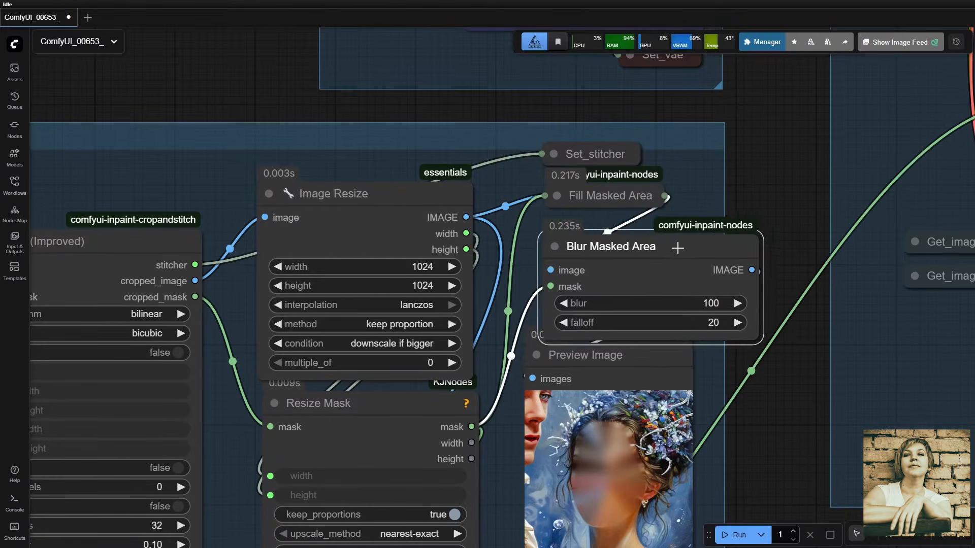
{"action": "left_click", "coordinate": [555, 245]}
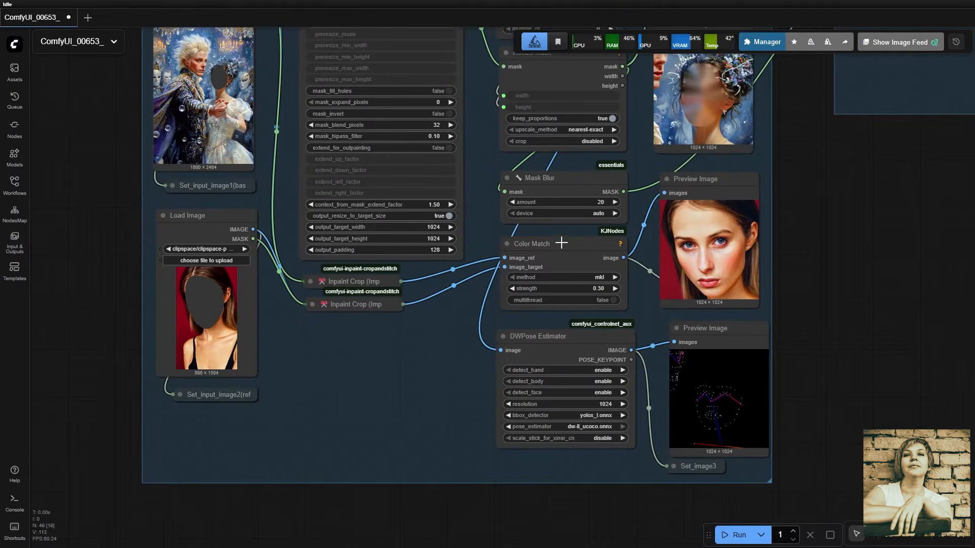
- Inspect the Color Match node's method, strength and its reference and target image connections
{"action": "left_click", "coordinate": [561, 242]}
{"action": "scroll", "coordinate": [561, 242], "scroll_direction": "up", "scroll_amount": 10}
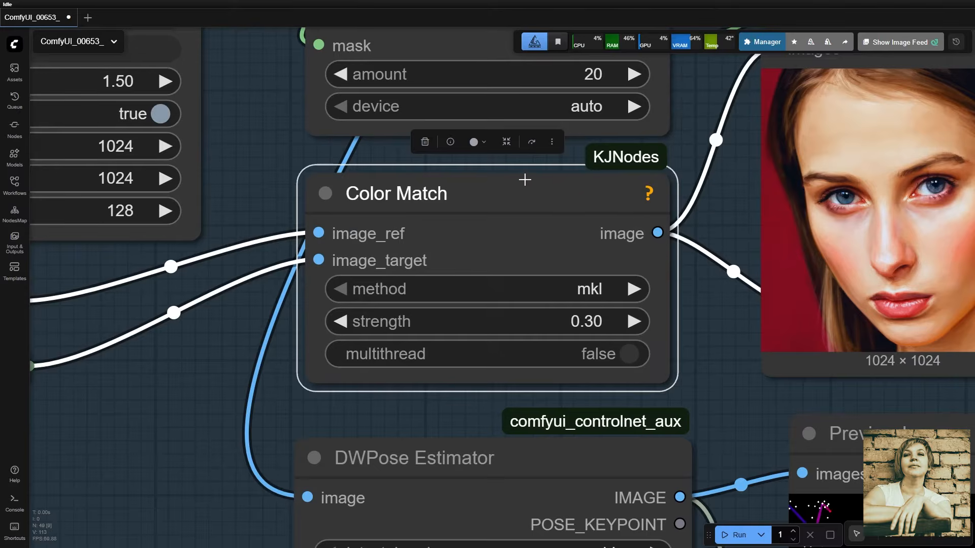
{"action": "left_click_drag", "start_coordinate": [531, 182], "coordinate": [543, 187]}
{"action": "scroll", "coordinate": [535, 204], "scroll_direction": "down", "scroll_amount": 5}
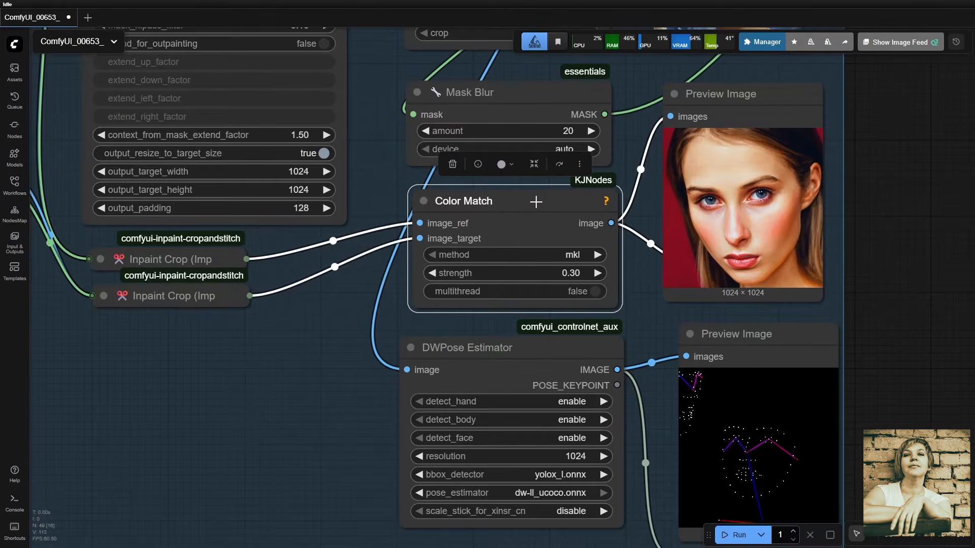
- In the qwen_замена лица workflow, set the Color Match node's strength to 0.4
{"action": "left_click_drag", "start_coordinate": [536, 195], "coordinate": [533, 197]}
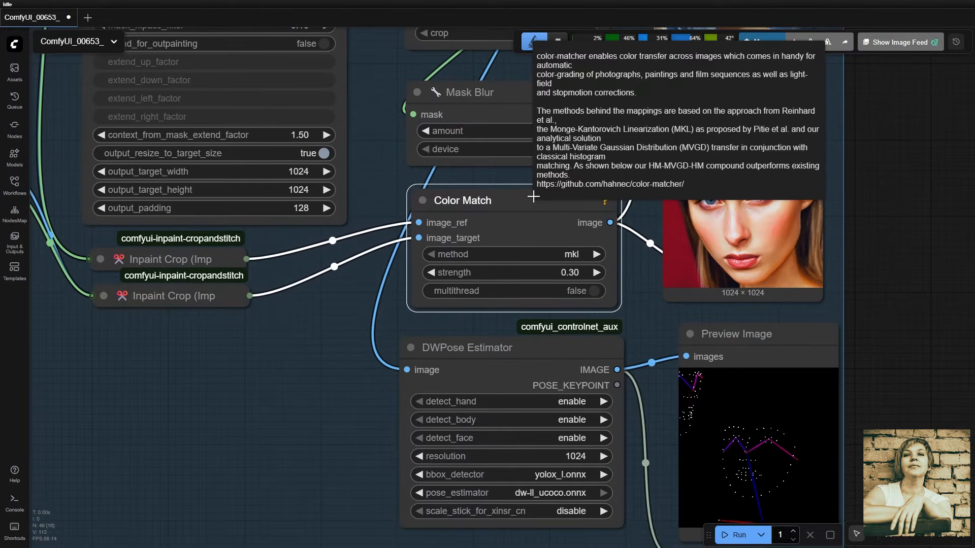
{"action": "left_click", "coordinate": [324, 355]}
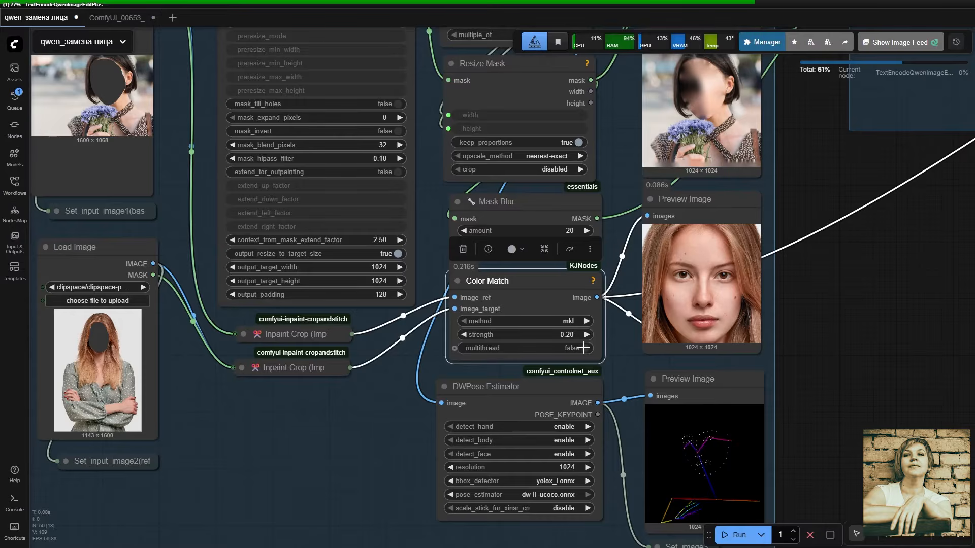
{"action": "scroll", "coordinate": [584, 348], "scroll_direction": "up", "scroll_amount": 5}
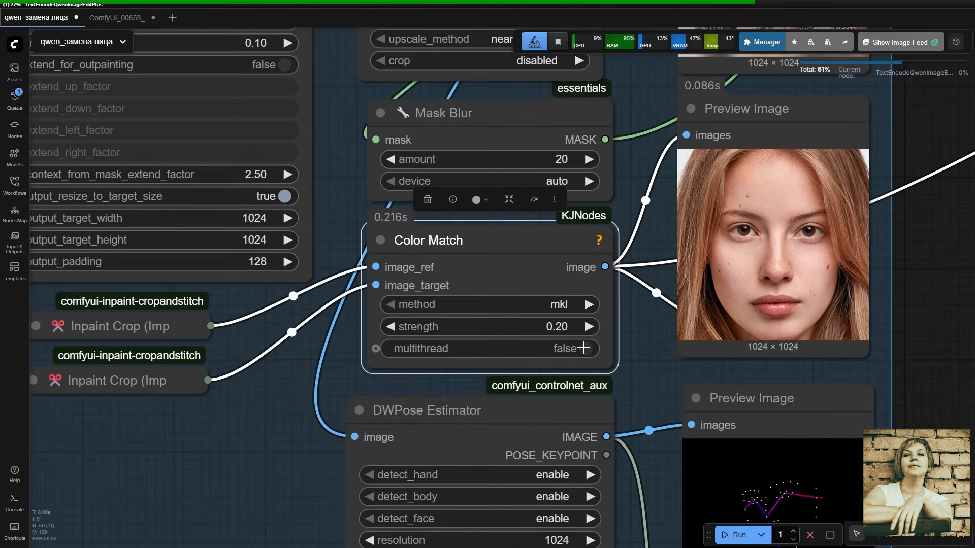
{"action": "scroll", "coordinate": [584, 347], "scroll_direction": "up", "scroll_amount": 2}
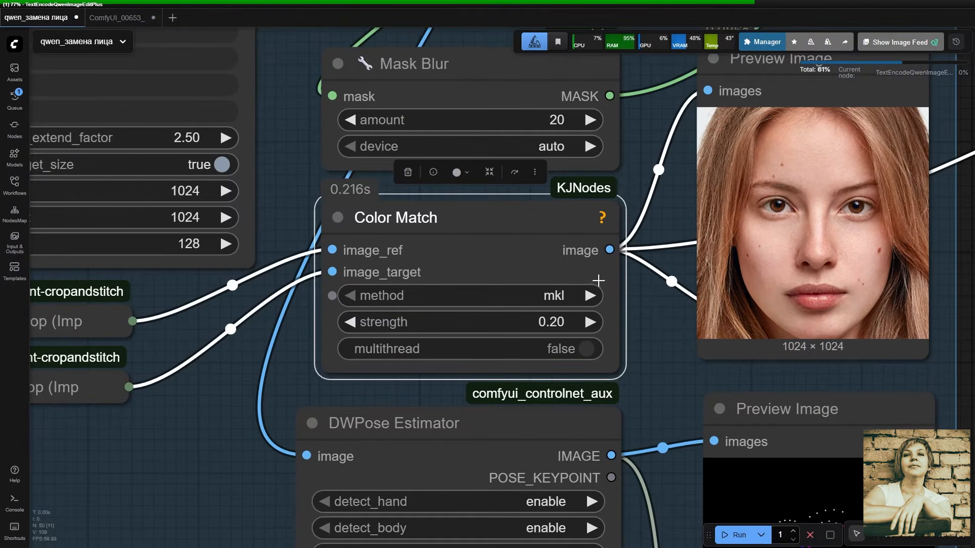
{"action": "left_click", "coordinate": [548, 322]}
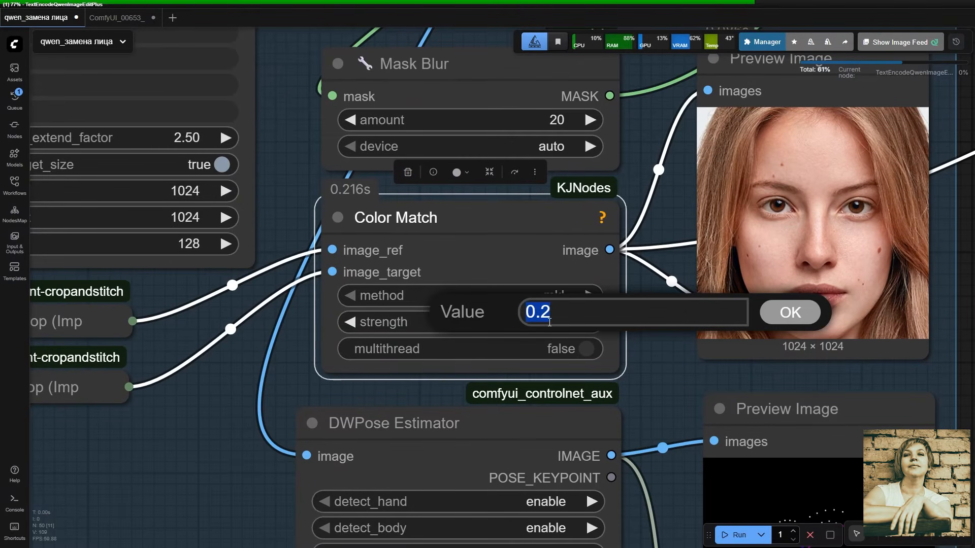
{"action": "left_click", "coordinate": [543, 312]}
{"action": "left_click_drag", "start_coordinate": [542, 311], "coordinate": [551, 312]}
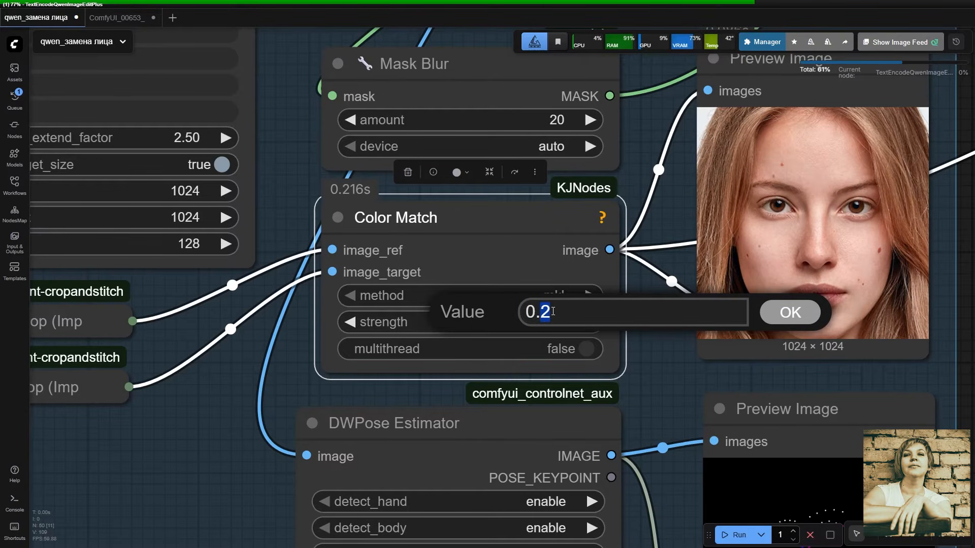
{"action": "type", "text": "4"}
{"action": "key", "text": "Return"}
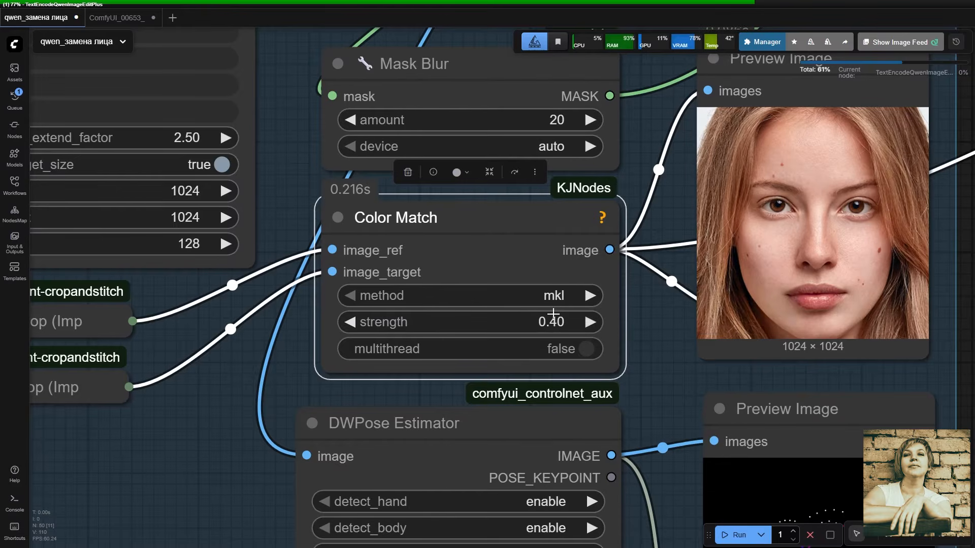
- Compare the color-matched face preview with the saved portrait holding the blue flowers
{"action": "left_click_drag", "start_coordinate": [649, 330], "coordinate": [537, 337]}
{"action": "scroll", "coordinate": [558, 333], "scroll_direction": "down", "scroll_amount": 8}
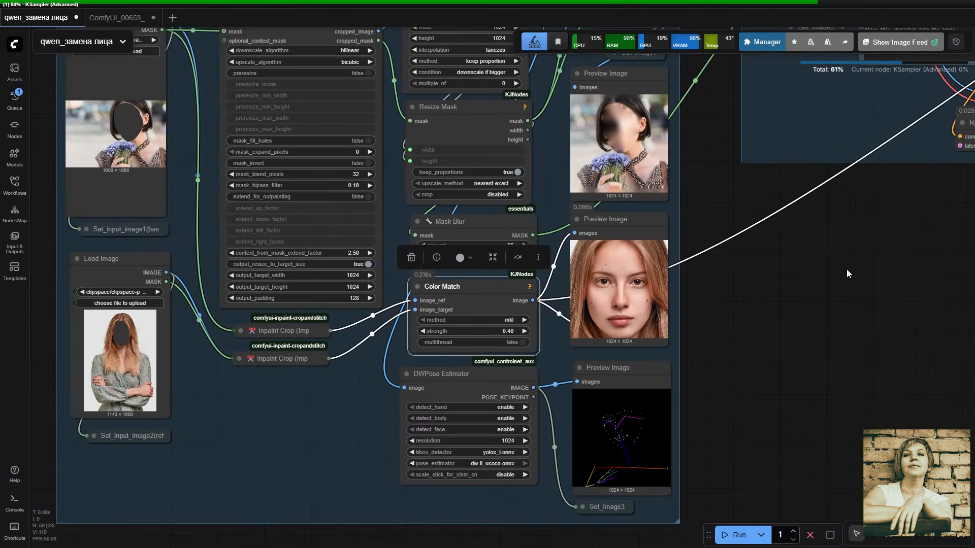
{"action": "left_click_drag", "start_coordinate": [846, 269], "coordinate": [603, 352]}
{"action": "scroll", "coordinate": [603, 352], "scroll_direction": "down", "scroll_amount": 6}
{"action": "left_click_drag", "start_coordinate": [867, 298], "coordinate": [422, 448]}
{"action": "scroll", "coordinate": [756, 324], "scroll_direction": "up", "scroll_amount": 8}
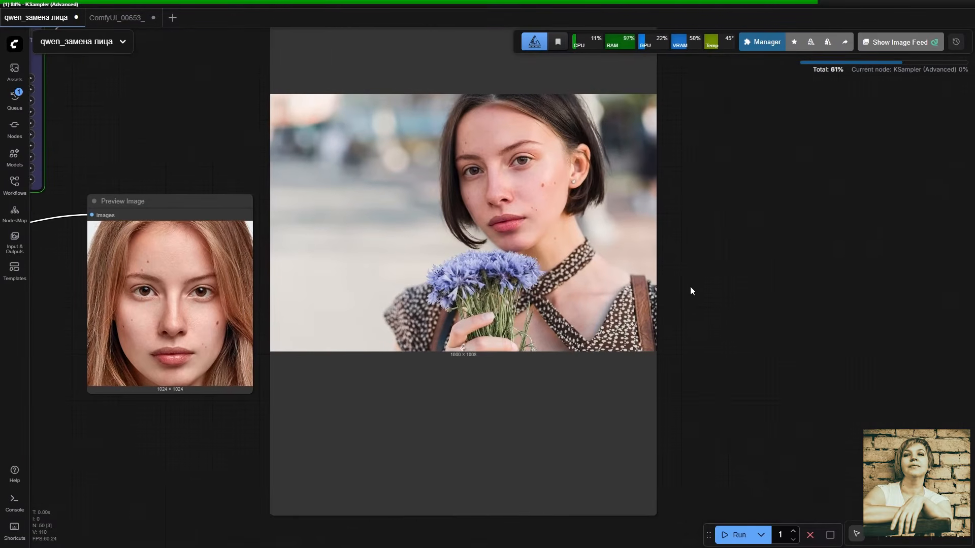
{"action": "left_click_drag", "start_coordinate": [690, 286], "coordinate": [848, 335]}
{"action": "scroll", "coordinate": [848, 335], "scroll_direction": "up", "scroll_amount": 3}
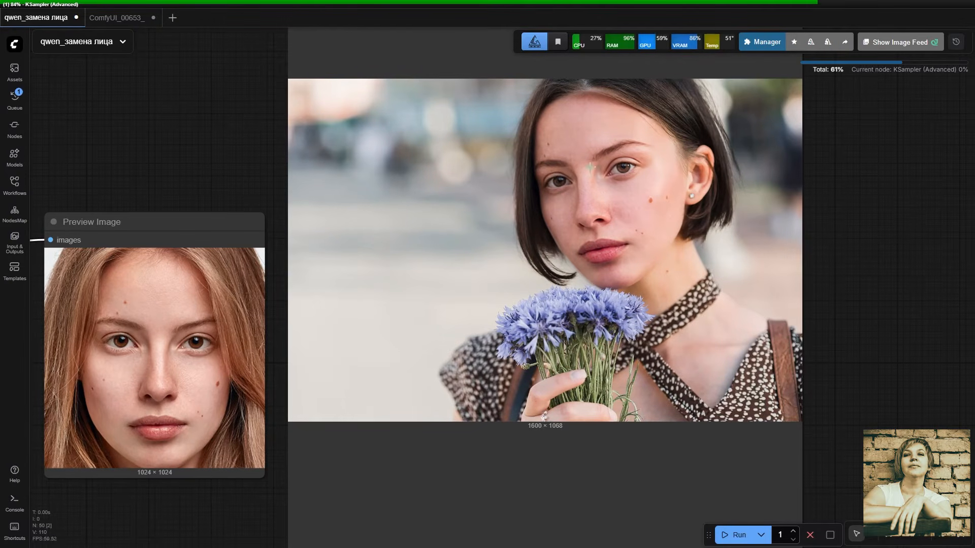
{"action": "scroll", "coordinate": [822, 289], "scroll_direction": "down", "scroll_amount": 6}
{"action": "scroll", "coordinate": [845, 300], "scroll_direction": "down", "scroll_amount": 2}
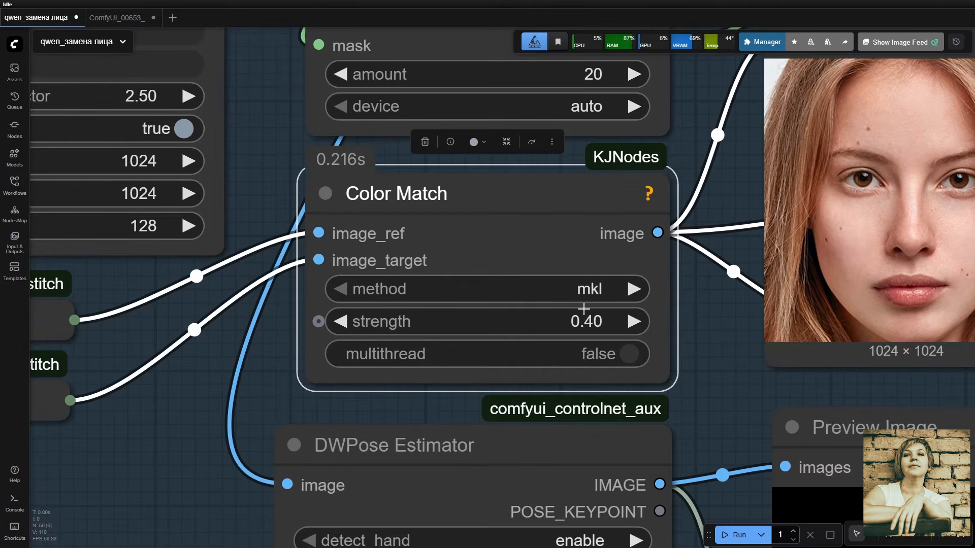
- Set the Color Match strength to 0.2 and look over the face preview and saved image again
{"action": "scroll", "coordinate": [587, 321], "scroll_direction": "down", "scroll_amount": 2}
{"action": "left_click", "coordinate": [586, 321]}
{"action": "type", "text": "0.2"}
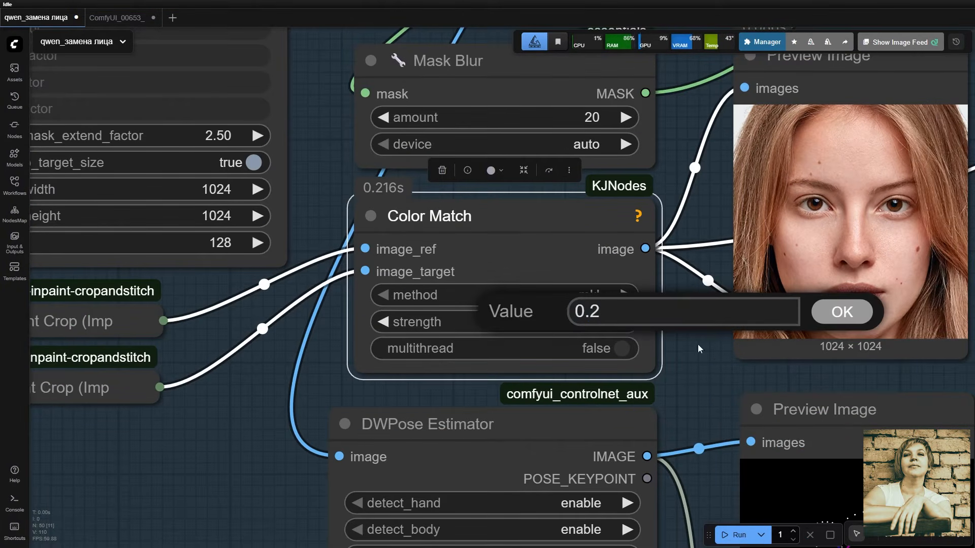
{"action": "key", "text": "Return"}
{"action": "scroll", "coordinate": [672, 333], "scroll_direction": "down", "scroll_amount": 4}
{"action": "left_click_drag", "start_coordinate": [650, 331], "coordinate": [378, 392]}
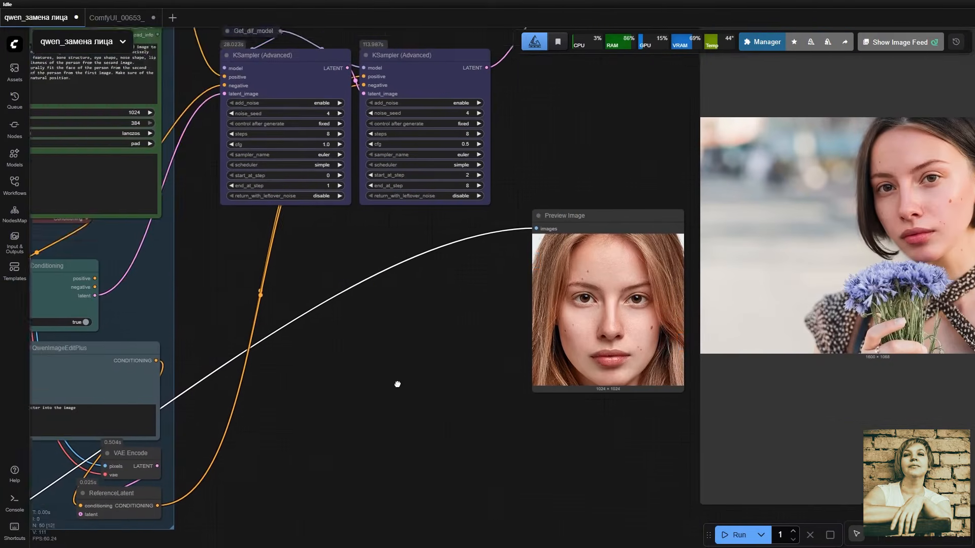
{"action": "left_click_drag", "start_coordinate": [396, 385], "coordinate": [196, 405]}
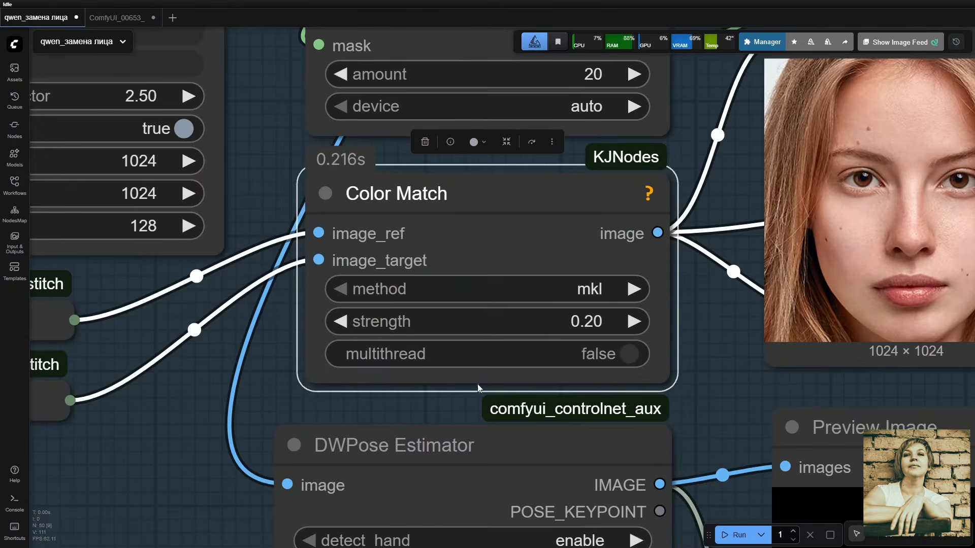
- Set the Color Match strength to 0.7 and its method to mvgd, and run the workflow
{"action": "left_click", "coordinate": [574, 319]}
{"action": "left_click_drag", "start_coordinate": [573, 319], "coordinate": [555, 319]}
{"action": "type", "text": "7"}
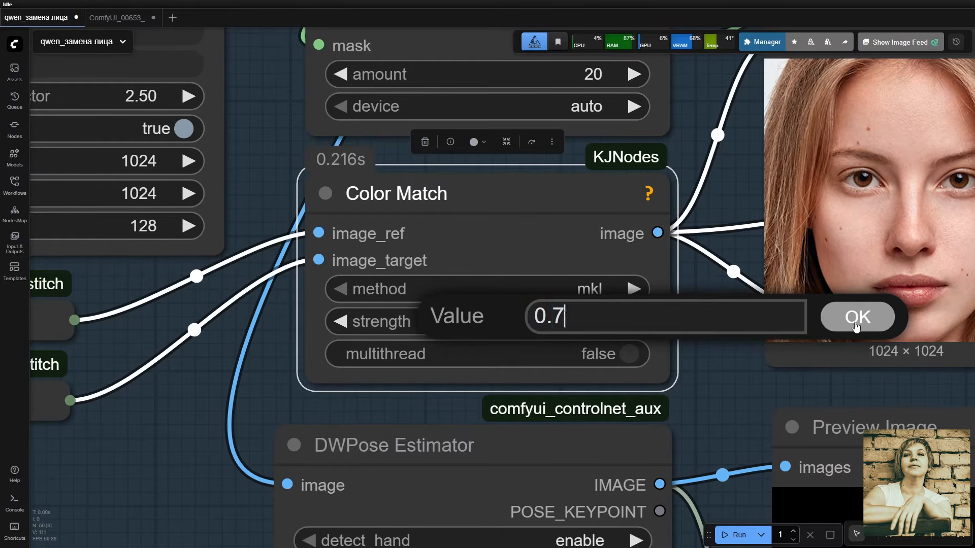
{"action": "left_click", "coordinate": [855, 329]}
{"action": "left_click", "coordinate": [597, 289]}
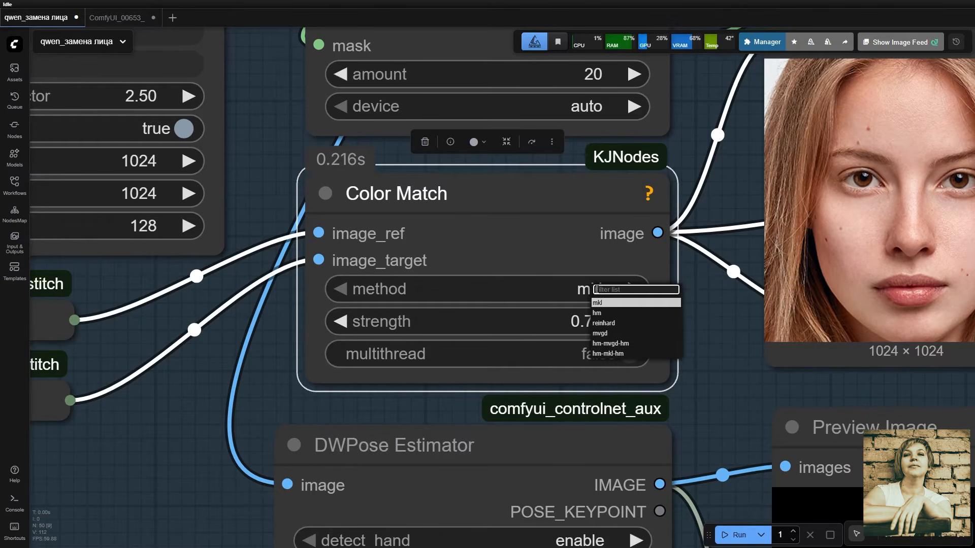
{"action": "left_click", "coordinate": [600, 333]}
{"action": "scroll", "coordinate": [598, 324], "scroll_direction": "down", "scroll_amount": 5}
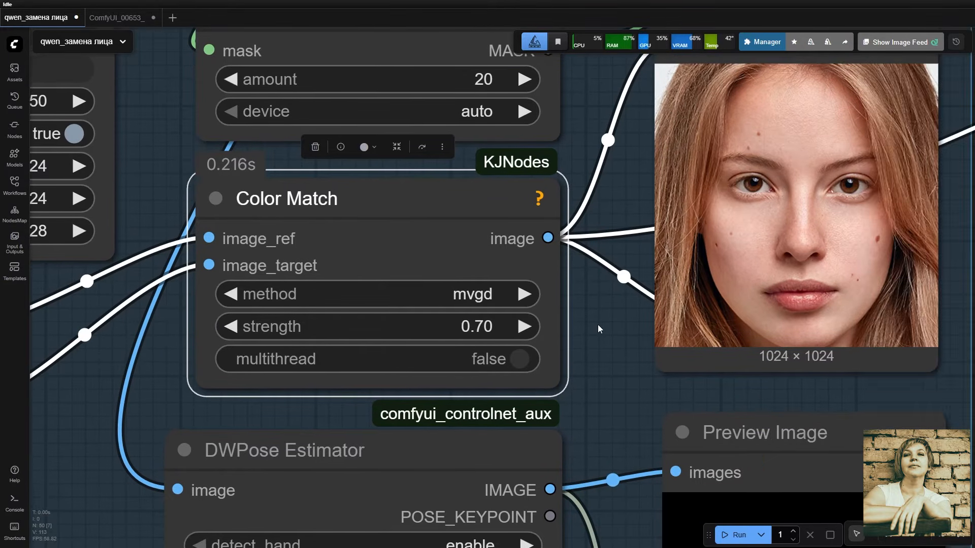
{"action": "key", "text": "ctrl+Return"}
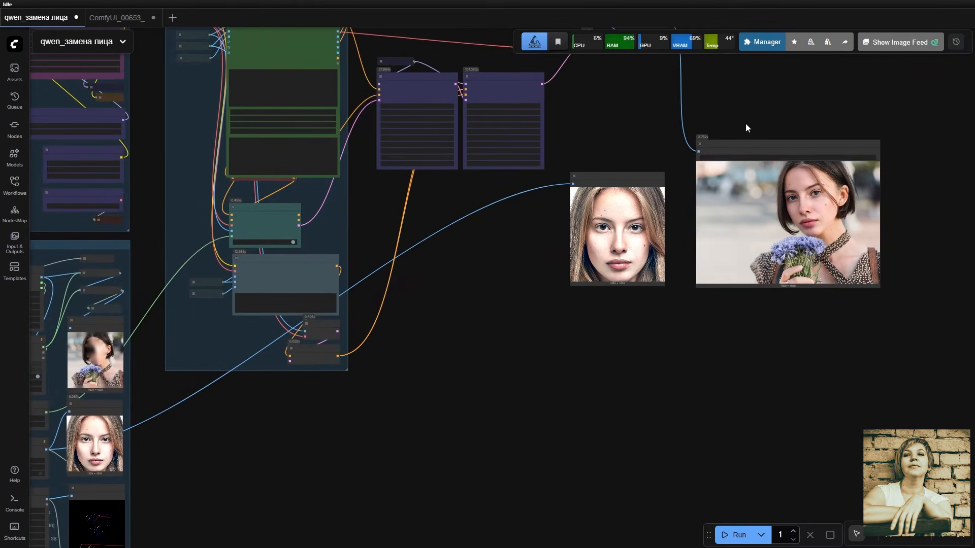
- Inspect the saved result and add an Image Comparer (rgthree) node beside the Save Image node
{"action": "left_click", "coordinate": [751, 145]}
{"action": "key", "text": "period"}
{"action": "left_click_drag", "start_coordinate": [437, 496], "coordinate": [553, 461]}
{"action": "scroll", "coordinate": [552, 460], "scroll_direction": "down", "scroll_amount": 1}
{"action": "left_click_drag", "start_coordinate": [881, 306], "coordinate": [815, 333]}
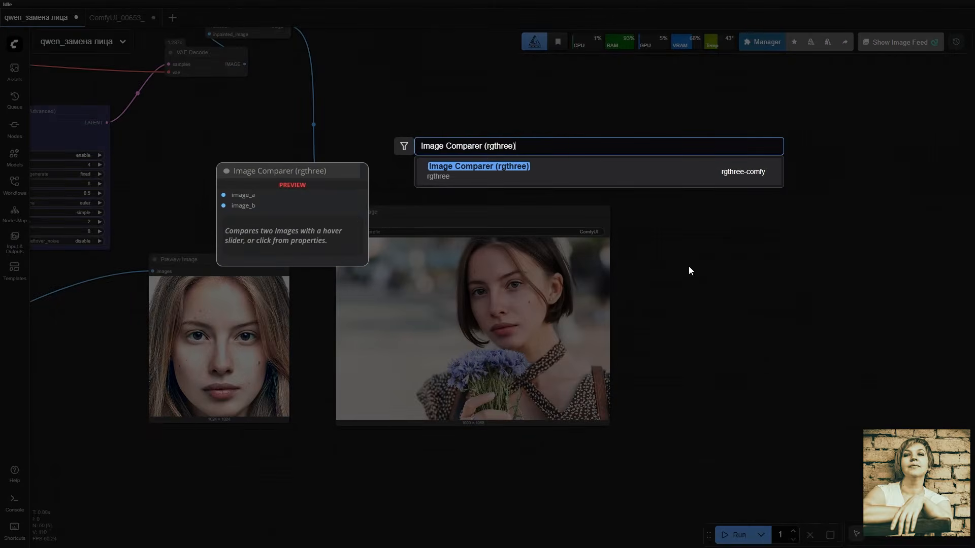
{"action": "left_click", "coordinate": [504, 168]}
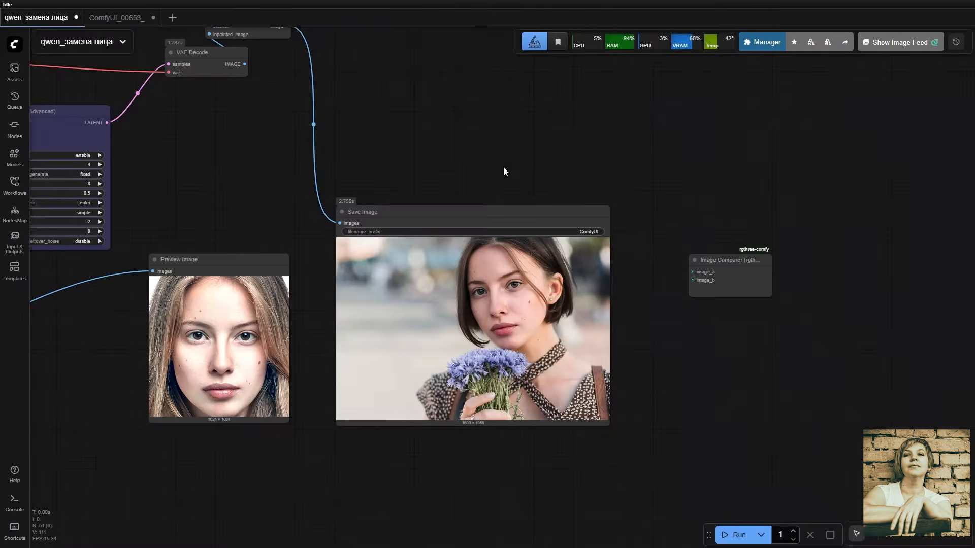
- Connect the original image and the stitched result to the Image Comparer's image_a and image_b inputs for a side-by-side check
{"action": "left_click_drag", "start_coordinate": [277, 102], "coordinate": [260, 153]}
{"action": "left_click_drag", "start_coordinate": [272, 77], "coordinate": [676, 330]}
{"action": "scroll", "coordinate": [294, 254], "scroll_direction": "down", "scroll_amount": 7}
{"action": "left_click_drag", "start_coordinate": [255, 242], "coordinate": [667, 169]}
{"action": "left_click_drag", "start_coordinate": [103, 297], "coordinate": [945, 217]}
{"action": "left_click", "coordinate": [957, 212]}
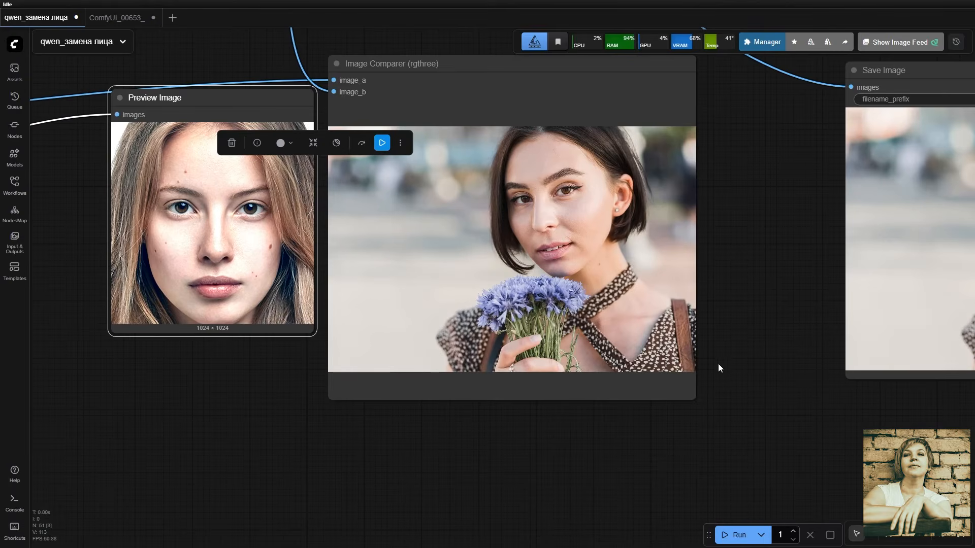
{"action": "left_click", "coordinate": [717, 360]}
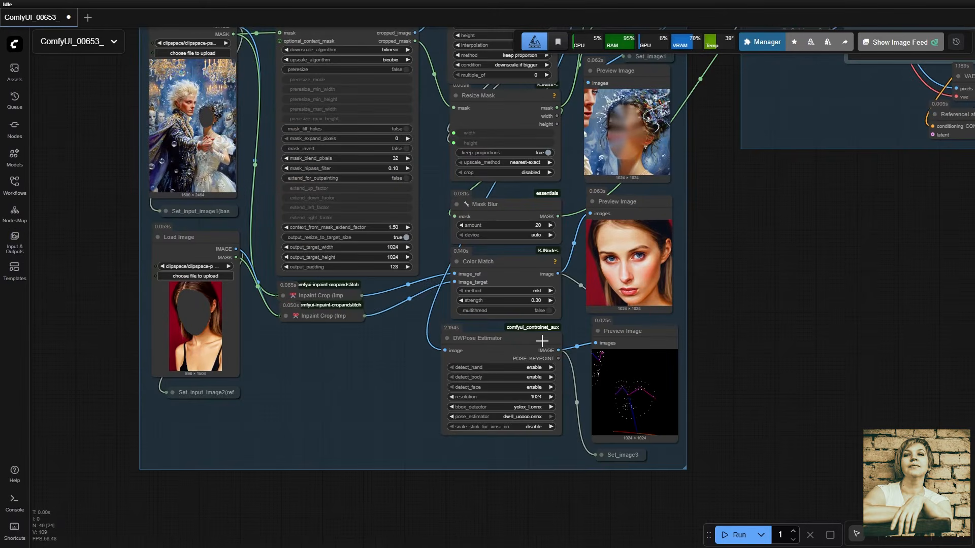
- In the ComfyUI_00653_ workflow, examine the DWPose Estimator's detection settings together with its pose preview
{"action": "left_click", "coordinate": [541, 339]}
{"action": "left_click", "coordinate": [651, 330], "text": "ctrl"}
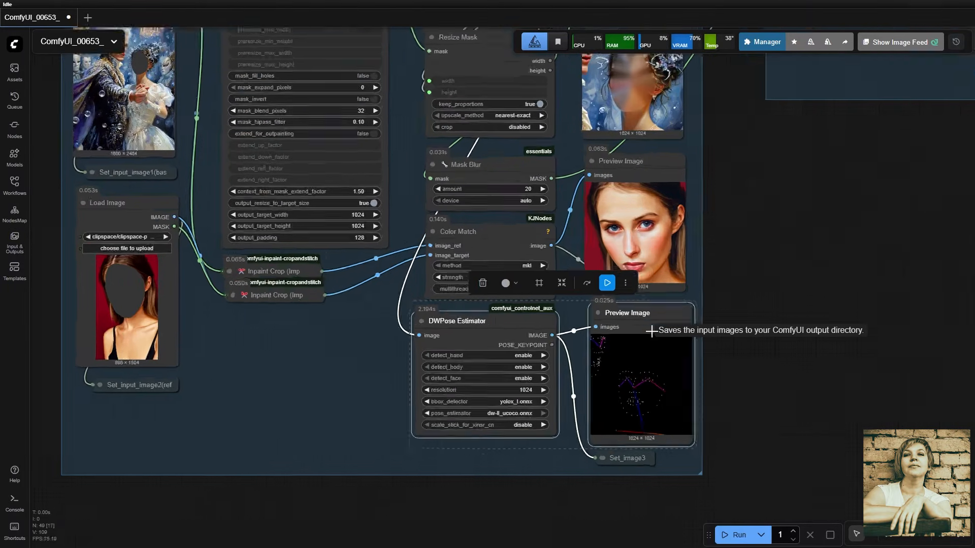
{"action": "key", "text": "."}
{"action": "left_click_drag", "start_coordinate": [373, 157], "coordinate": [395, 165]}
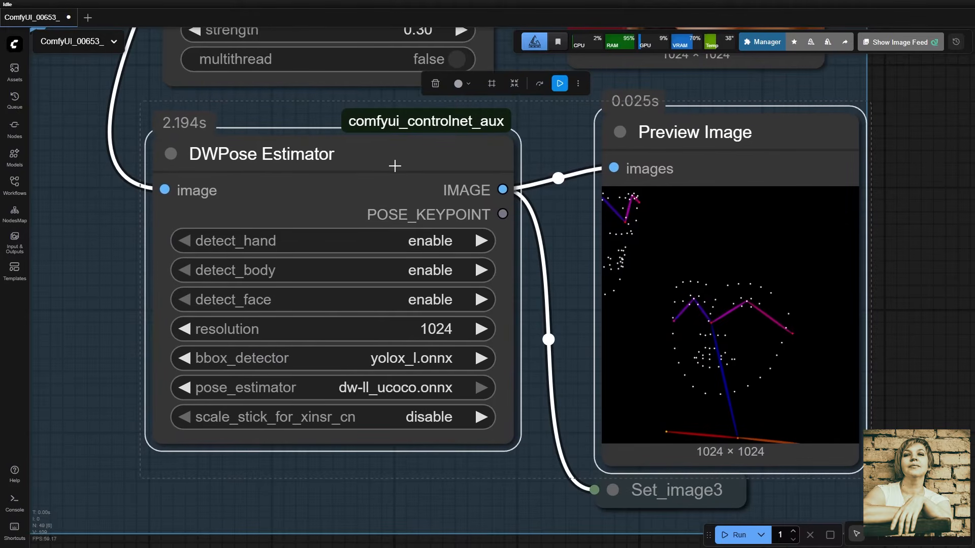
- Examine the TextEncodeQwenImageEditPlusAdvance node in the Prompt + Settings group, including its clip, vae and image input connections
{"action": "scroll", "coordinate": [394, 170], "scroll_direction": "down", "scroll_amount": 10}
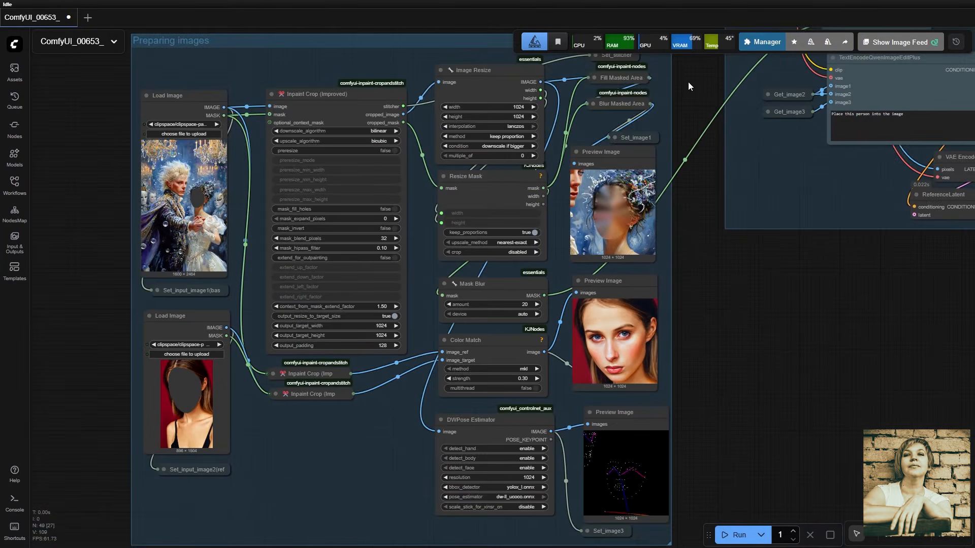
{"action": "left_click_drag", "start_coordinate": [687, 81], "coordinate": [511, 476]}
{"action": "left_click_drag", "start_coordinate": [701, 200], "coordinate": [660, 258]}
{"action": "scroll", "coordinate": [660, 295], "scroll_direction": "down", "scroll_amount": 2}
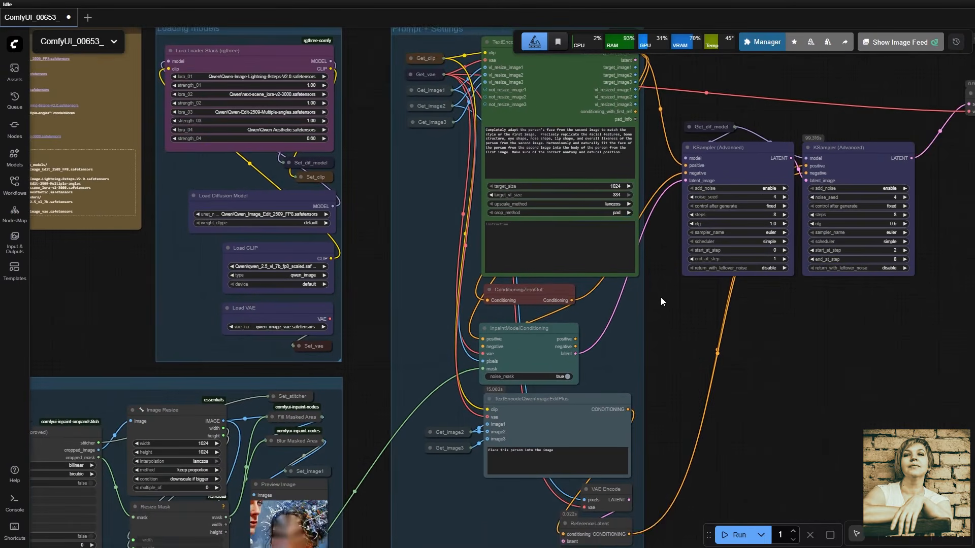
{"action": "left_click_drag", "start_coordinate": [718, 358], "coordinate": [687, 365]}
{"action": "left_click", "coordinate": [536, 108]}
{"action": "key", "text": "."}
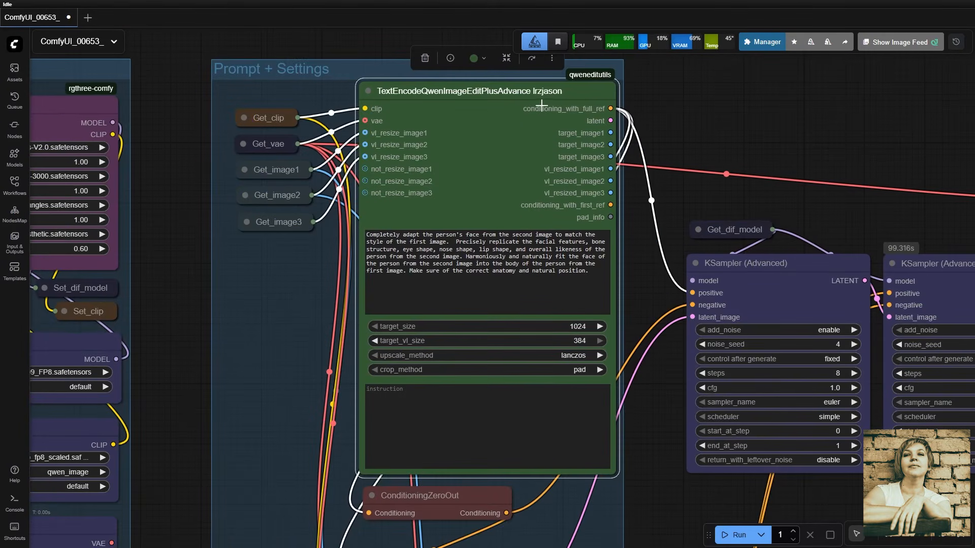
{"action": "left_click_drag", "start_coordinate": [288, 309], "coordinate": [299, 355]}
{"action": "scroll", "coordinate": [337, 314], "scroll_direction": "up", "scroll_amount": 2}
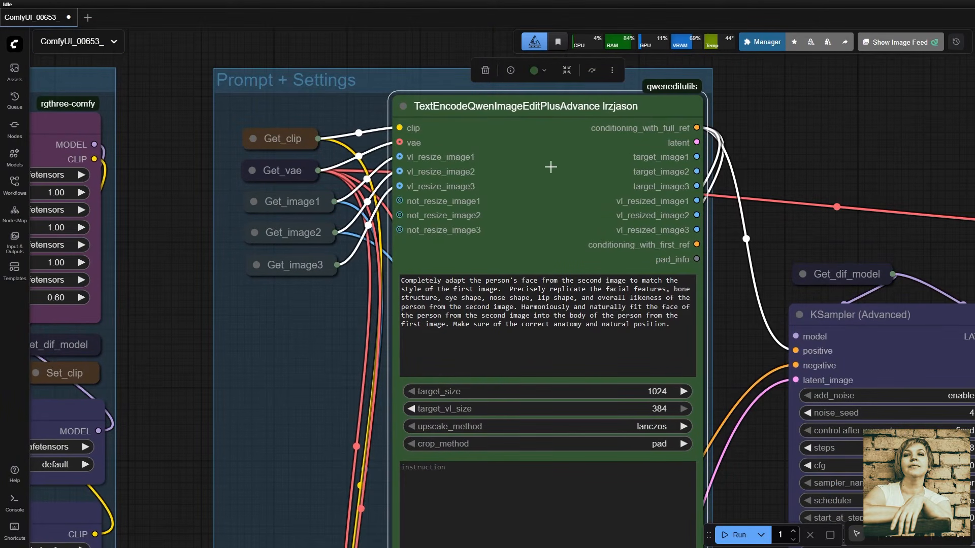
{"action": "scroll", "coordinate": [352, 286], "scroll_direction": "down", "scroll_amount": 1}
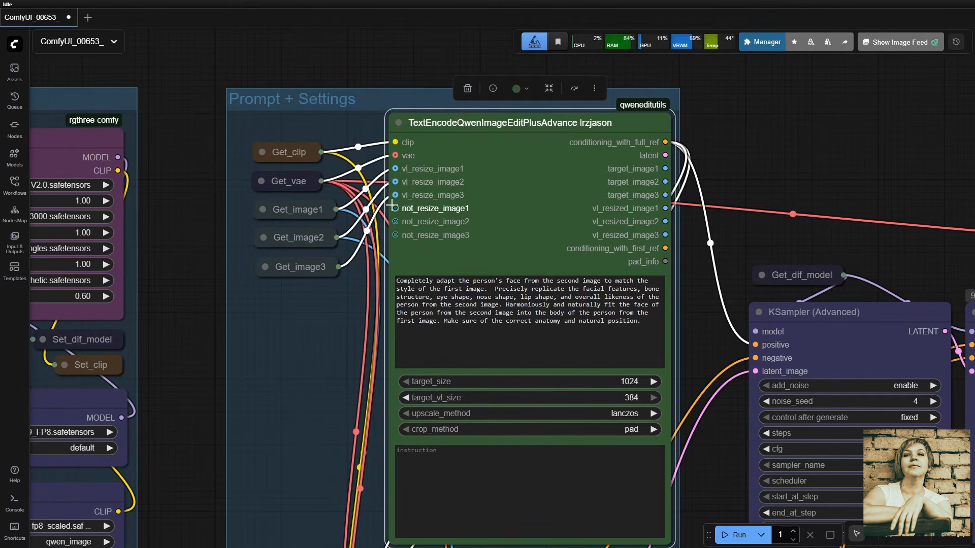
- Read the full face-replacement prompt and the size and crop settings in the TextEncodeQwenImageEditPlusAdvance node
{"action": "left_click_drag", "start_coordinate": [330, 331], "coordinate": [327, 254]}
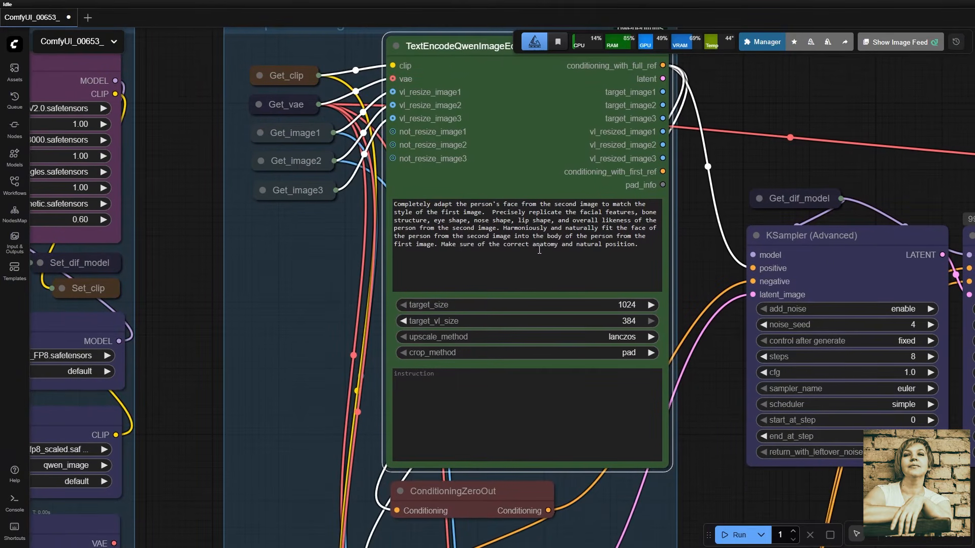
{"action": "left_click_drag", "start_coordinate": [634, 248], "coordinate": [388, 204]}
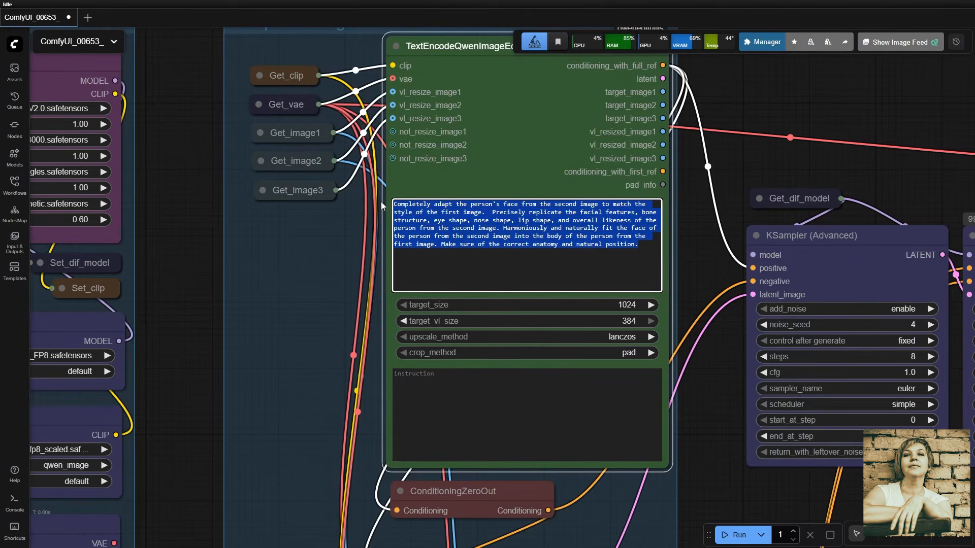
{"action": "scroll", "coordinate": [518, 261], "scroll_direction": "up", "scroll_amount": 7}
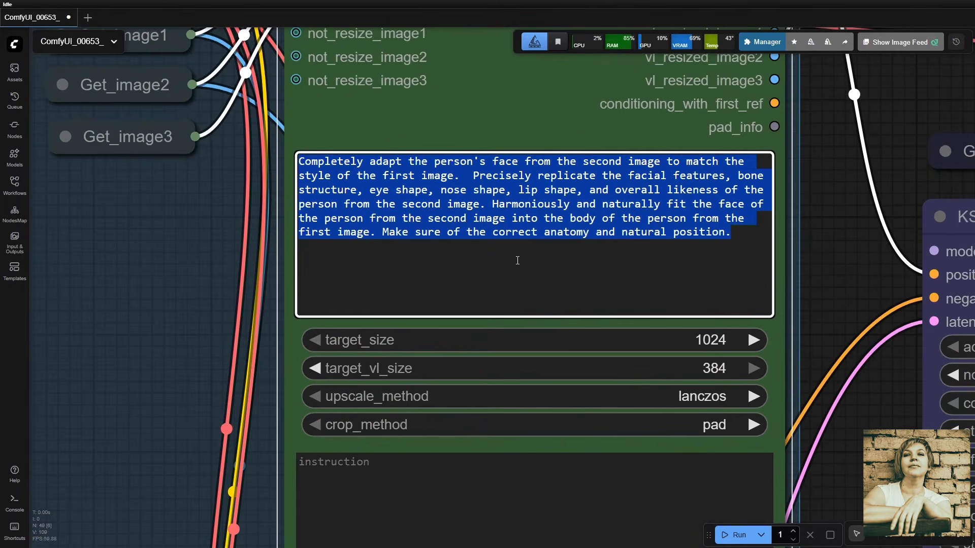
{"action": "scroll", "coordinate": [517, 260], "scroll_direction": "up", "scroll_amount": 1}
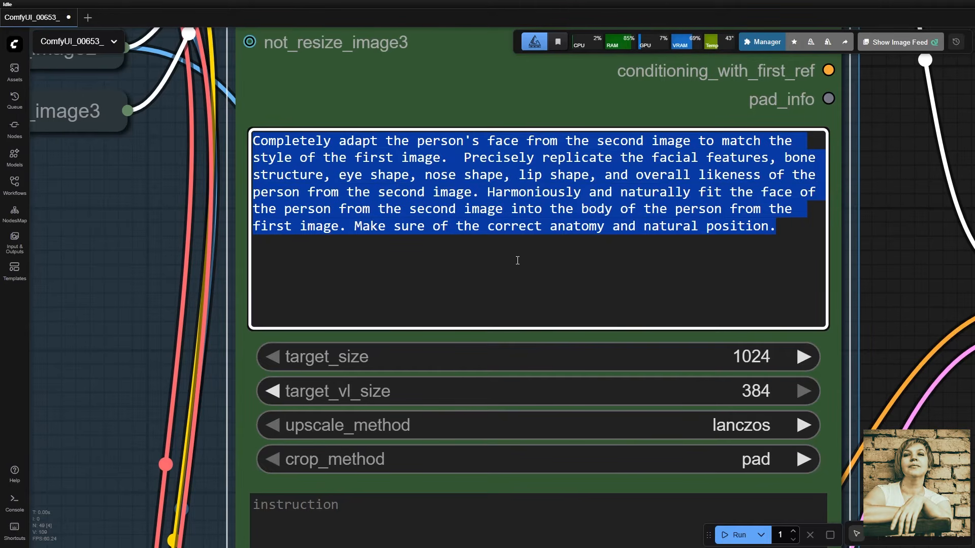
{"action": "left_click", "coordinate": [517, 261]}
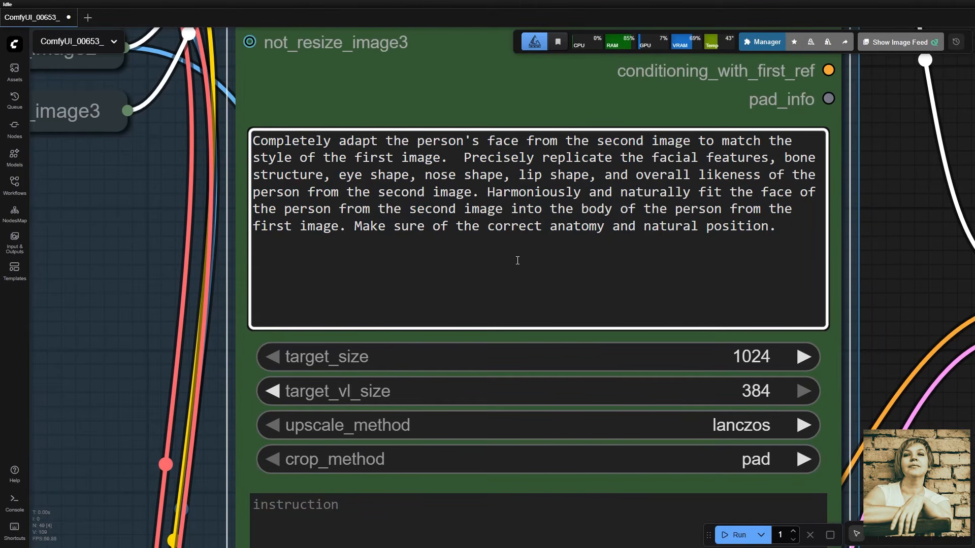
{"action": "scroll", "coordinate": [517, 260], "scroll_direction": "down", "scroll_amount": 7}
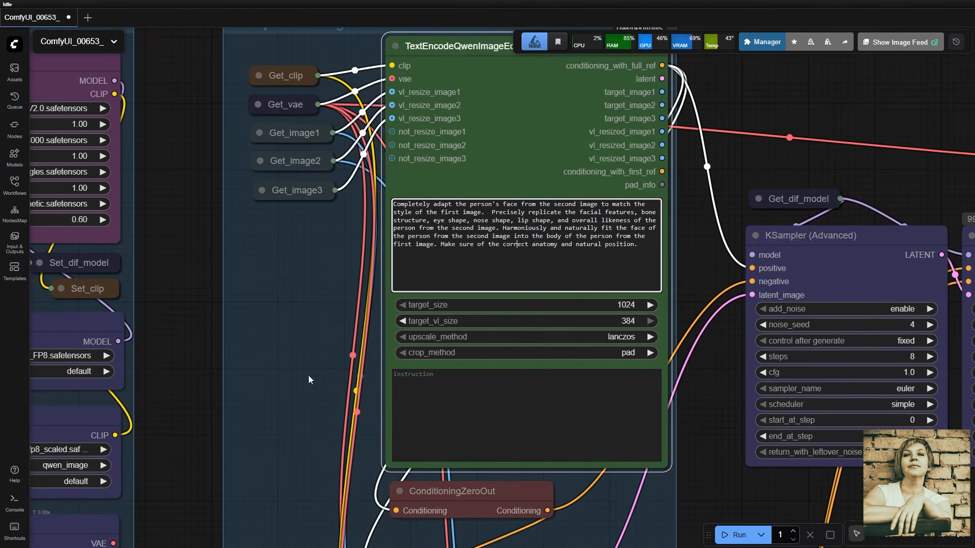
- Trace the connections of the ConditioningZeroOut, InpaintModelConditioning and TextEncodeQwenImageEditPlusAdvance nodes in the Prompt + Settings group
{"action": "left_click_drag", "start_coordinate": [309, 380], "coordinate": [278, 176]}
{"action": "left_click", "coordinate": [335, 308]}
{"action": "scroll", "coordinate": [327, 310], "scroll_direction": "down", "scroll_amount": 3}
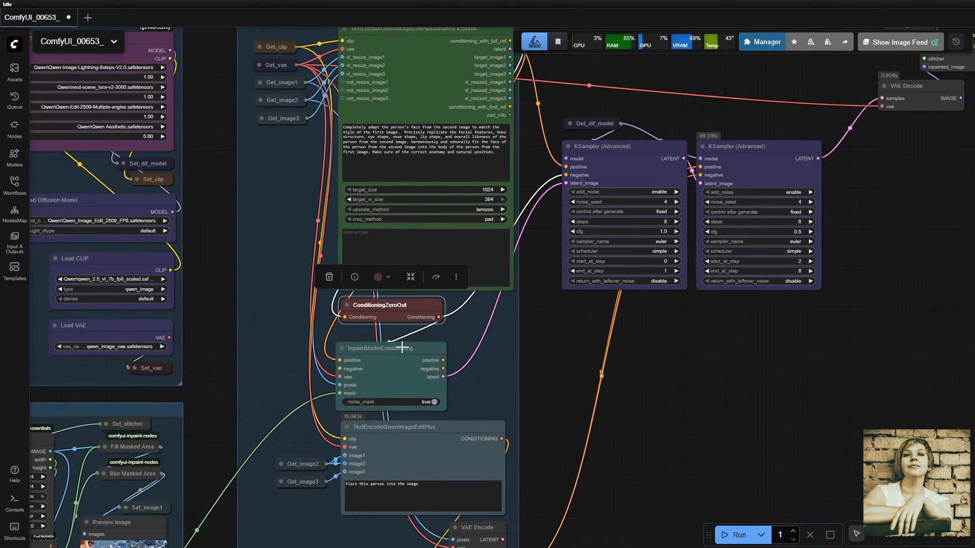
{"action": "left_click", "coordinate": [401, 347]}
{"action": "scroll", "coordinate": [349, 417], "scroll_direction": "up", "scroll_amount": 8}
{"action": "scroll", "coordinate": [224, 294], "scroll_direction": "down", "scroll_amount": 6}
{"action": "left_click_drag", "start_coordinate": [585, 227], "coordinate": [526, 410]}
{"action": "scroll", "coordinate": [526, 410], "scroll_direction": "down", "scroll_amount": 2}
{"action": "left_click", "coordinate": [617, 219]}
{"action": "left_click", "coordinate": [416, 85]}
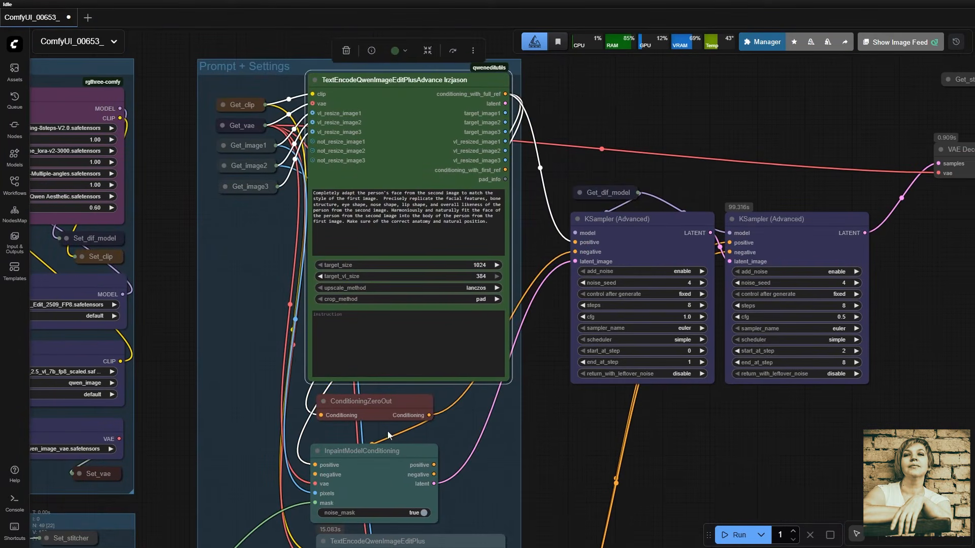
- Examine the first KSampler (Advanced) node's start_at_step, end_at_step and steps values without changing them
{"action": "scroll", "coordinate": [707, 321], "scroll_direction": "up", "scroll_amount": 9}
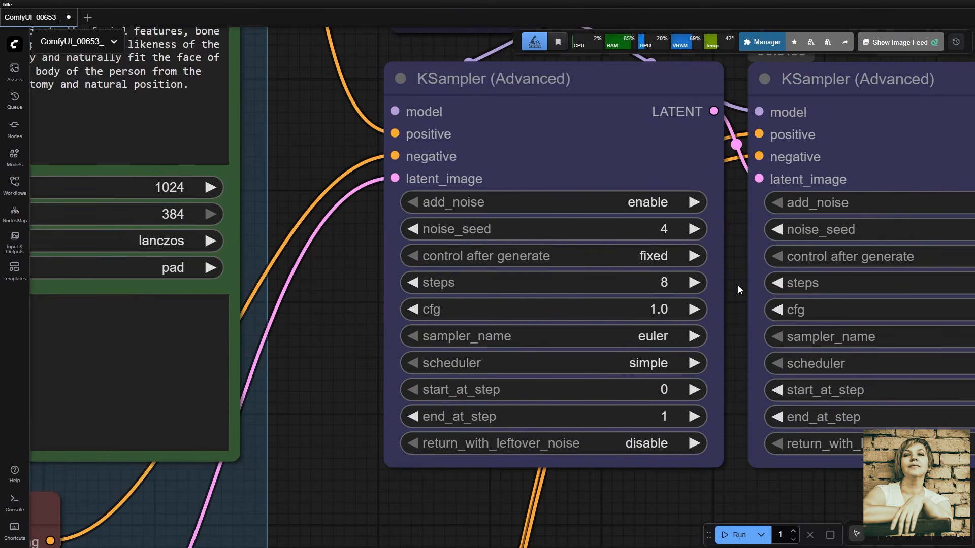
{"action": "scroll", "coordinate": [738, 285], "scroll_direction": "down", "scroll_amount": 2}
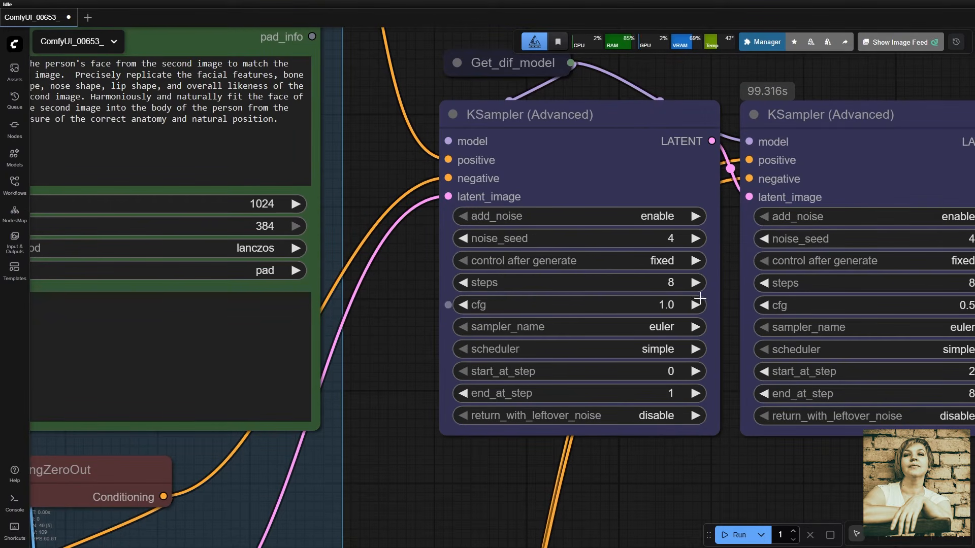
{"action": "left_click", "coordinate": [665, 371]}
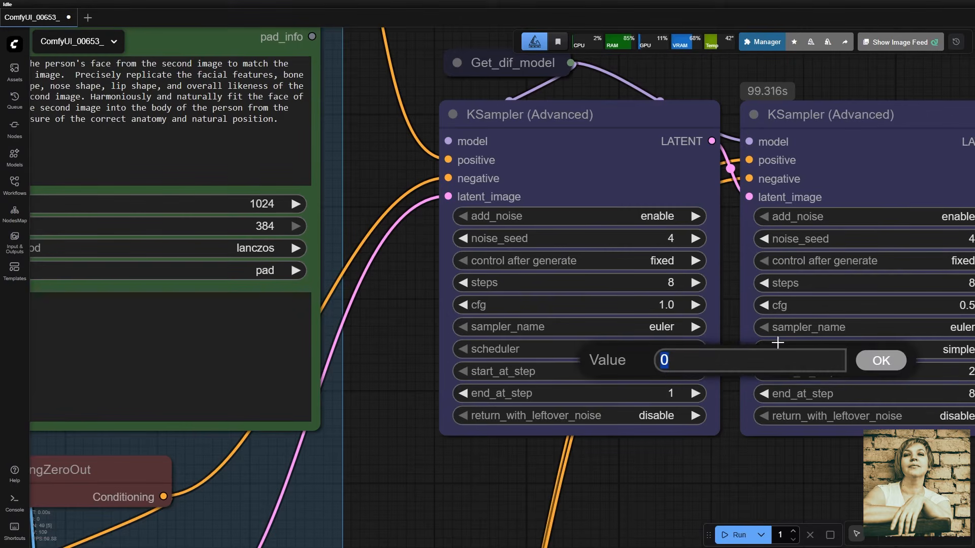
{"action": "left_click", "coordinate": [882, 361]}
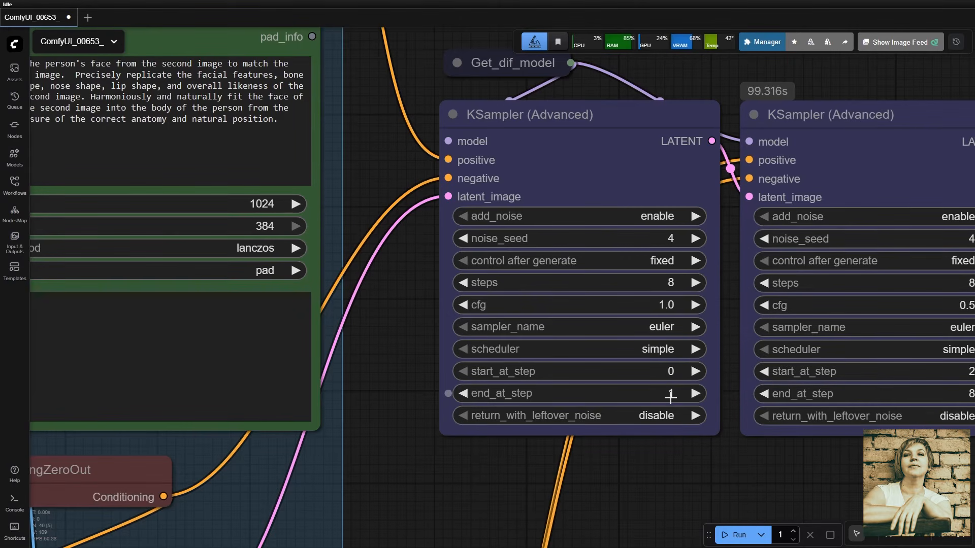
{"action": "left_click", "coordinate": [670, 394]}
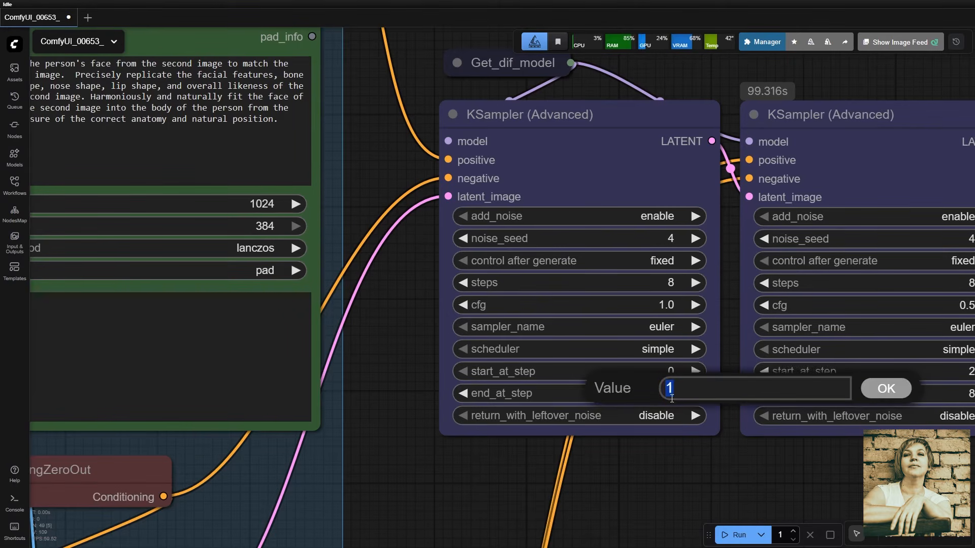
{"action": "left_click", "coordinate": [882, 389]}
{"action": "left_click", "coordinate": [666, 283]}
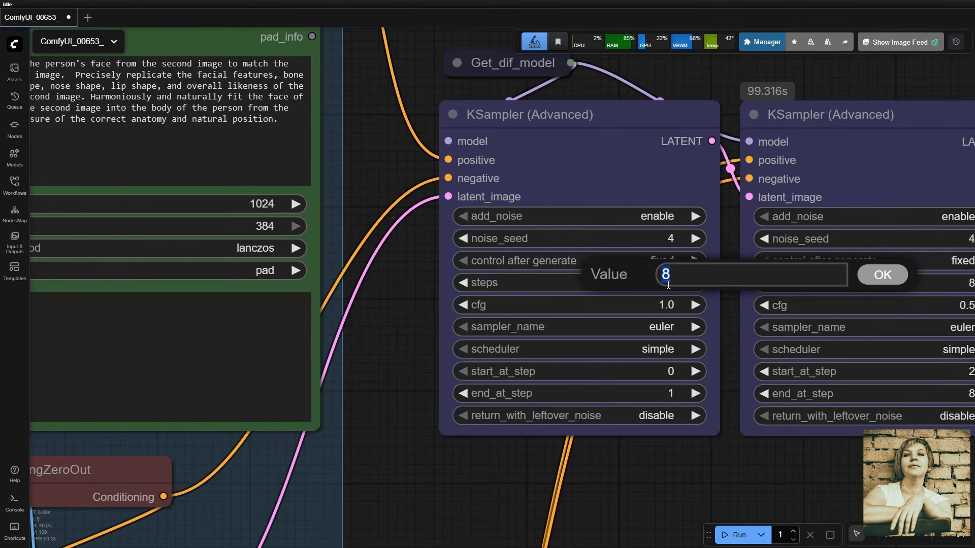
{"action": "left_click", "coordinate": [877, 277]}
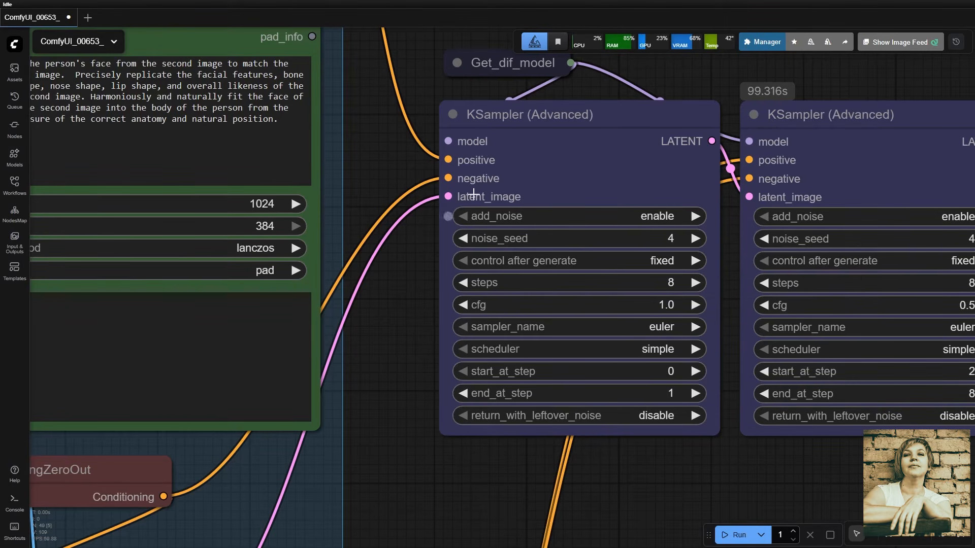
- Duplicate the VAE Decode node below the second KSampler and connect it to the first KSampler's latent output and Get_vae
{"action": "scroll", "coordinate": [377, 314], "scroll_direction": "down", "scroll_amount": 7}
{"action": "left_click", "coordinate": [838, 142]}
{"action": "key", "text": "ctrl+c"}
{"action": "key", "text": "ctrl+v"}
{"action": "left_click_drag", "start_coordinate": [670, 401], "coordinate": [627, 414]}
{"action": "left_click_drag", "start_coordinate": [549, 226], "coordinate": [609, 426]}
{"action": "left_click", "coordinate": [61, 119]}
{"action": "left_click_drag", "start_coordinate": [147, 133], "coordinate": [609, 436]}
{"action": "left_click", "coordinate": [61, 118]}
- Attach a PreviewImage node to the duplicated VAE Decode's IMAGE output and run the workflow up to it
{"action": "left_click_drag", "start_coordinate": [699, 427], "coordinate": [796, 426]}
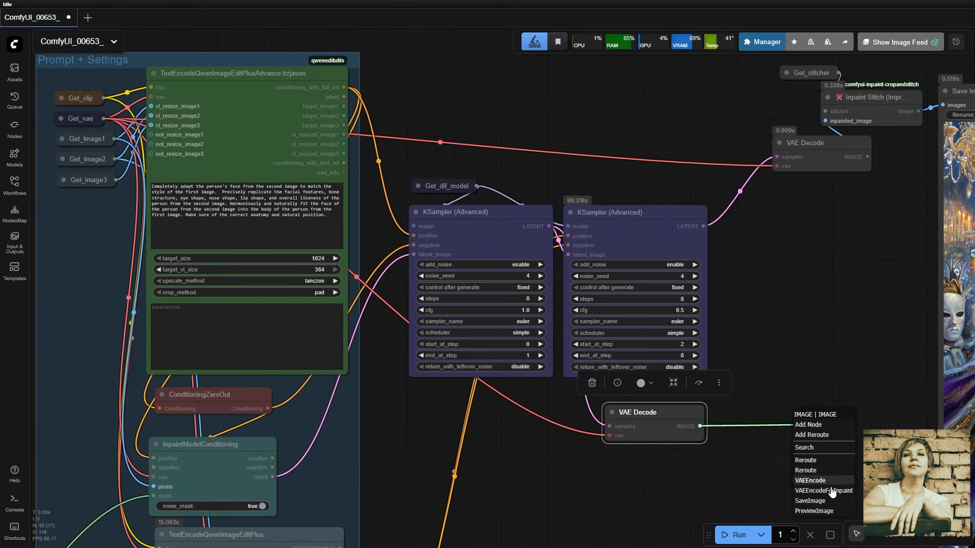
{"action": "left_click", "coordinate": [833, 511]}
{"action": "left_click", "coordinate": [888, 388]}
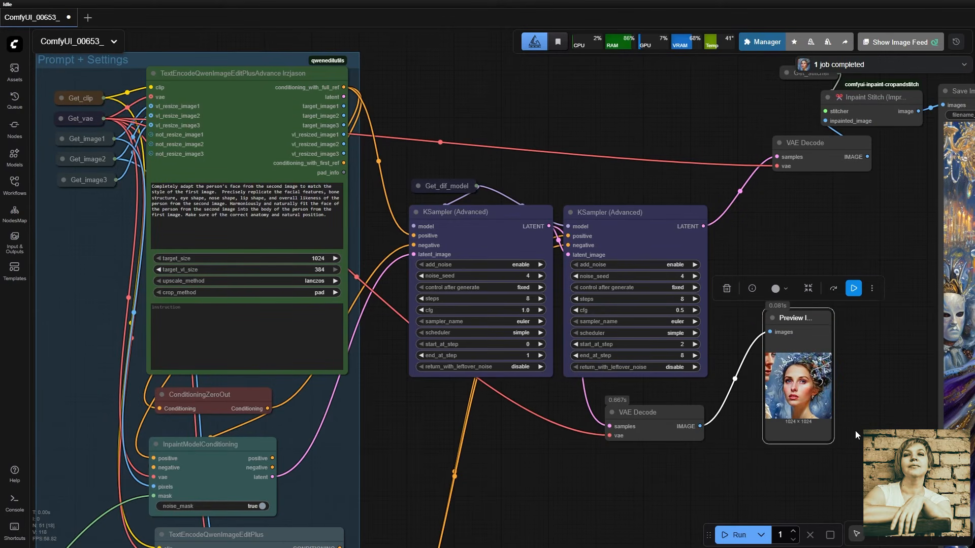
- Enlarge the new Preview Image node and reposition the duplicated VAE Decode beneath the two samplers
{"action": "left_click_drag", "start_coordinate": [832, 443], "coordinate": [923, 512]}
{"action": "left_click_drag", "start_coordinate": [736, 469], "coordinate": [705, 438]}
{"action": "left_click_drag", "start_coordinate": [615, 381], "coordinate": [535, 403]}
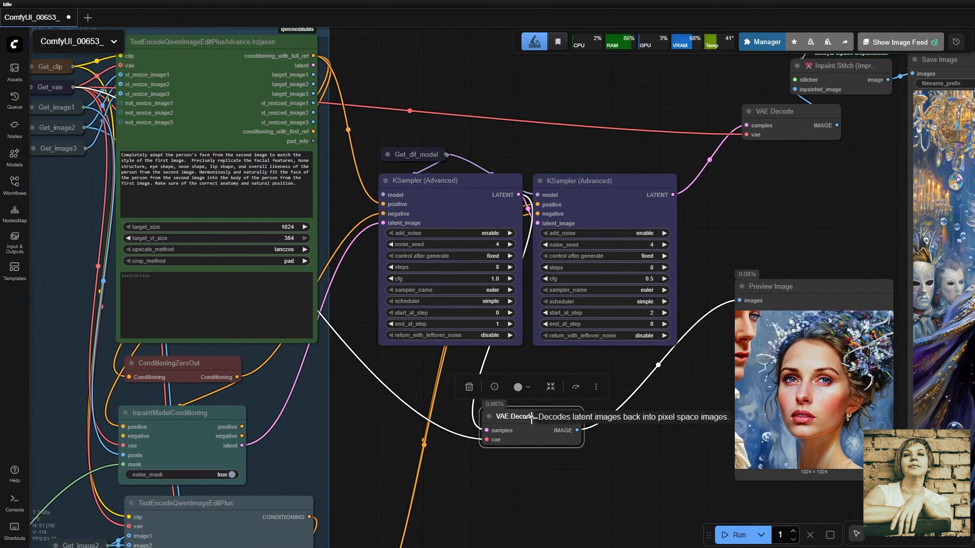
{"action": "left_click_drag", "start_coordinate": [733, 386], "coordinate": [652, 421]}
- Inspect the first sampler's face preview closely and compare it with the woman's face in the saved image
{"action": "scroll", "coordinate": [765, 384], "scroll_direction": "up", "scroll_amount": 5}
{"action": "left_click_drag", "start_coordinate": [924, 371], "coordinate": [844, 199]}
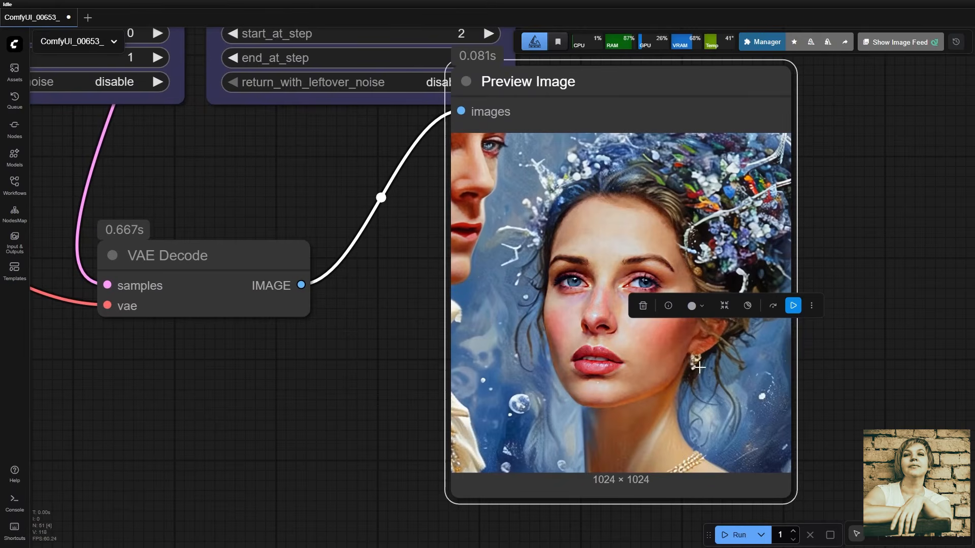
{"action": "scroll", "coordinate": [697, 375], "scroll_direction": "down", "scroll_amount": 1}
{"action": "left_click", "coordinate": [837, 377]}
{"action": "scroll", "coordinate": [851, 296], "scroll_direction": "down", "scroll_amount": 1}
{"action": "scroll", "coordinate": [851, 294], "scroll_direction": "down", "scroll_amount": 6}
{"action": "left_click_drag", "start_coordinate": [863, 250], "coordinate": [681, 310]}
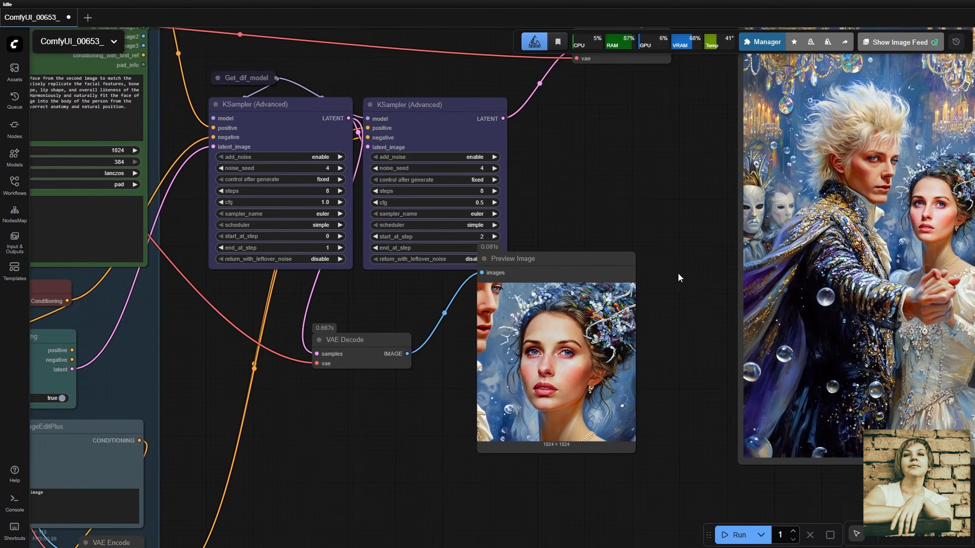
{"action": "left_click_drag", "start_coordinate": [668, 240], "coordinate": [771, 216]}
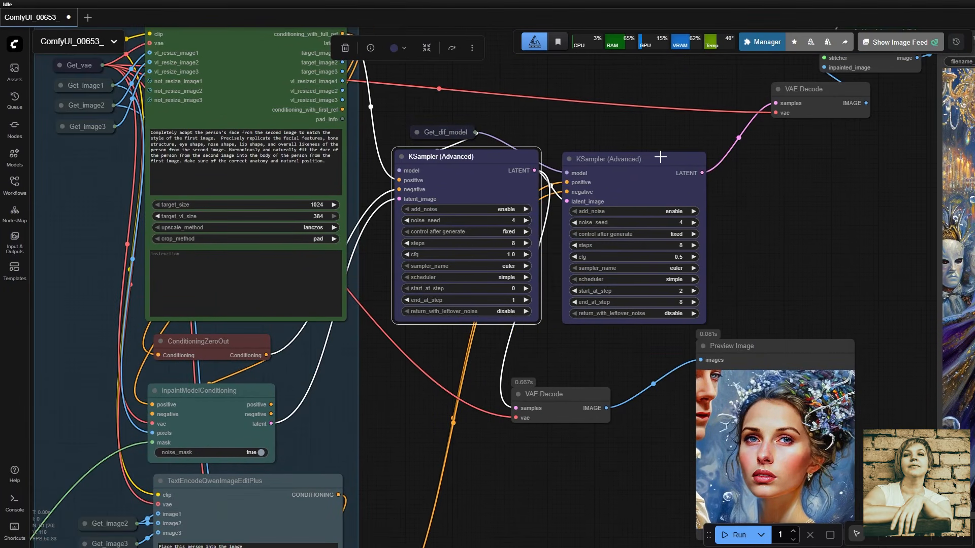
- Examine the second KSampler (Advanced) node's cfg, start_at_step and end_at_step values without changing them
{"action": "left_click", "coordinate": [659, 158]}
{"action": "scroll", "coordinate": [717, 225], "scroll_direction": "up", "scroll_amount": 6}
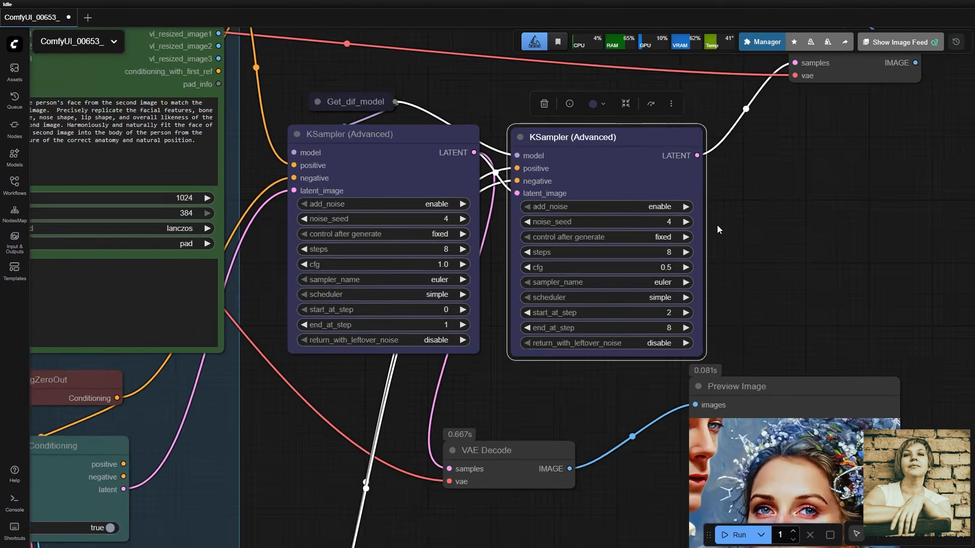
{"action": "left_click_drag", "start_coordinate": [725, 242], "coordinate": [742, 203]}
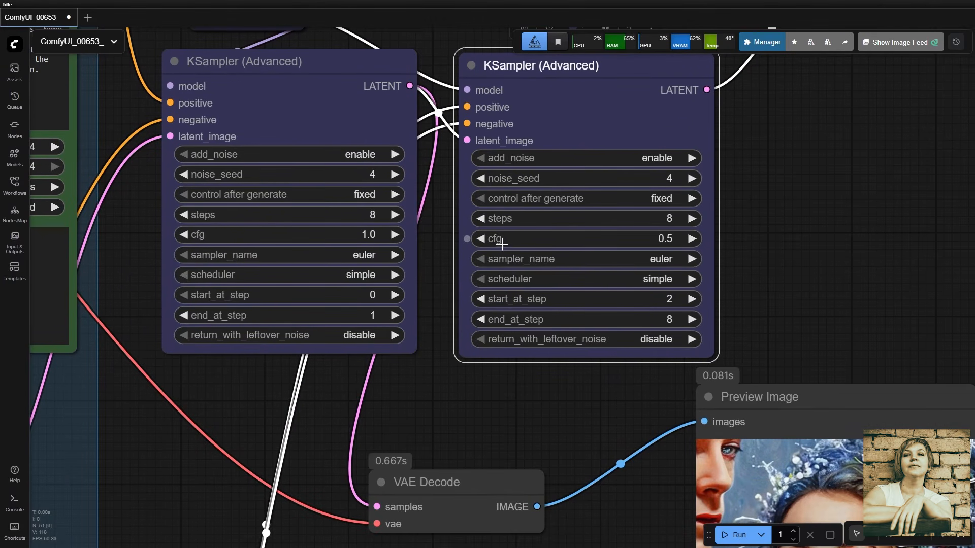
{"action": "left_click", "coordinate": [665, 241]}
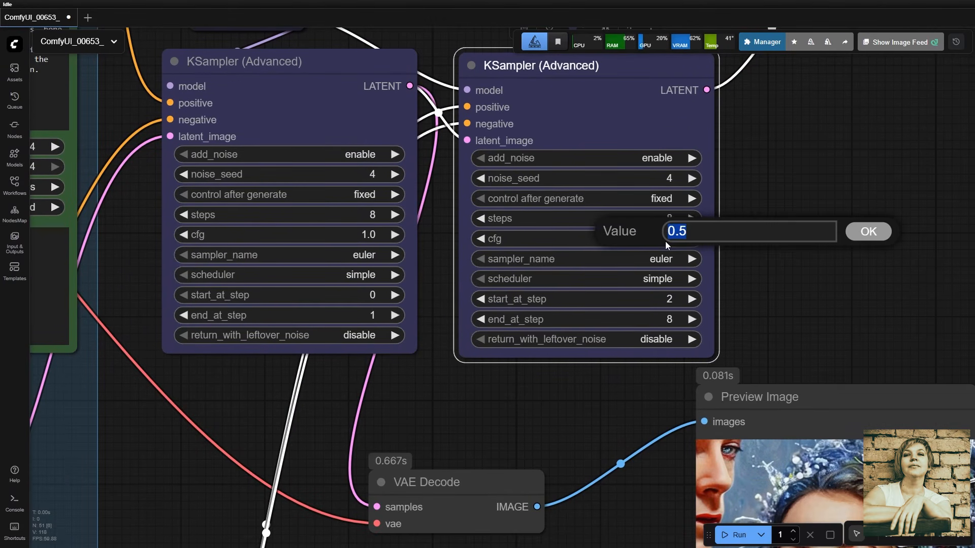
{"action": "left_click", "coordinate": [877, 232]}
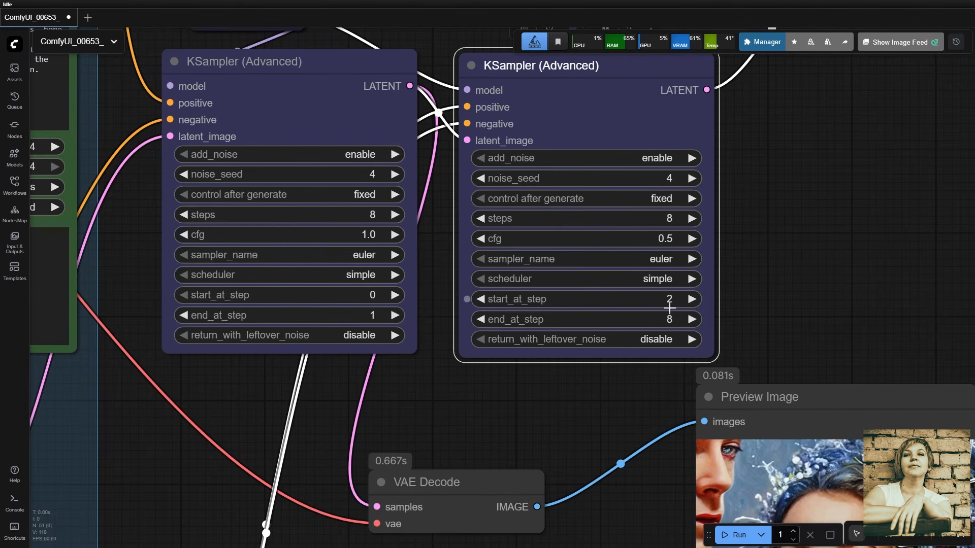
{"action": "left_click", "coordinate": [667, 302]}
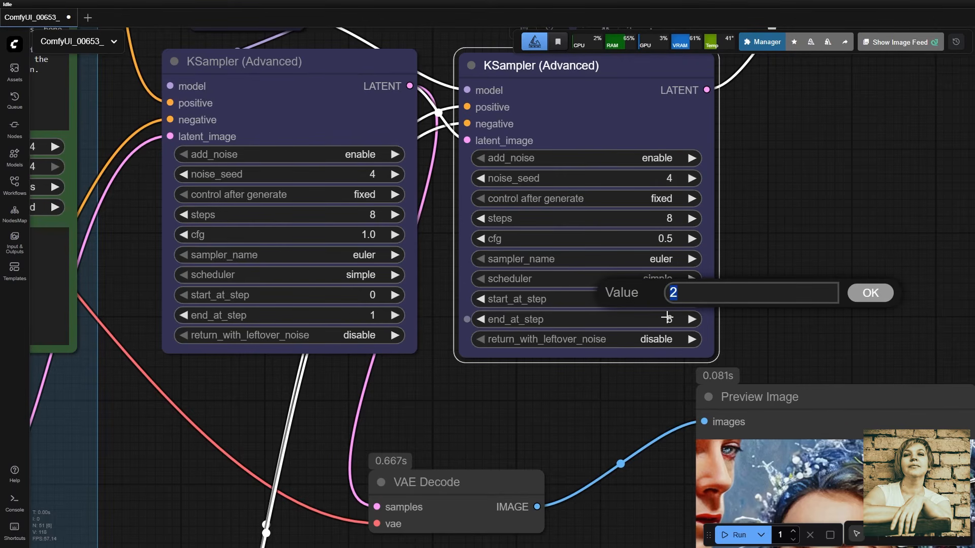
{"action": "left_click", "coordinate": [667, 318]}
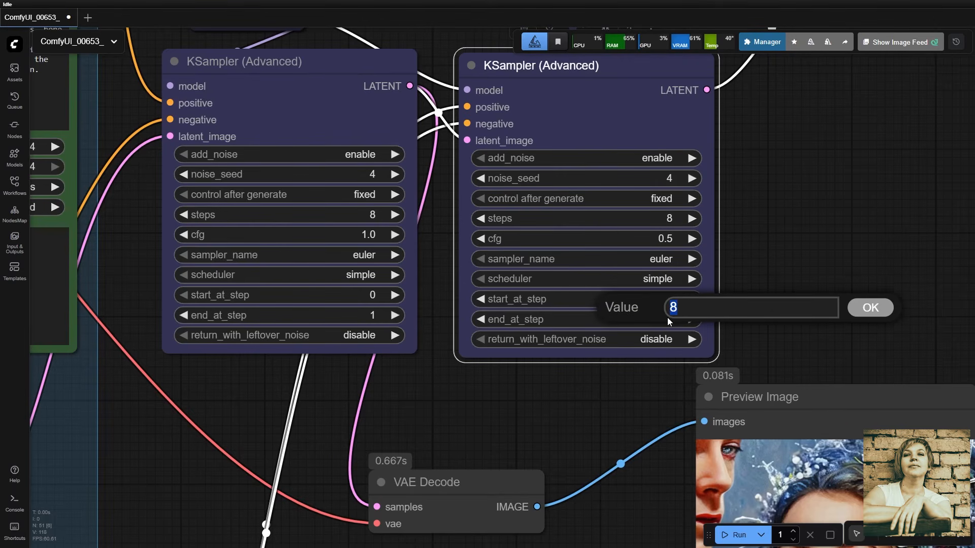
{"action": "left_click", "coordinate": [870, 309]}
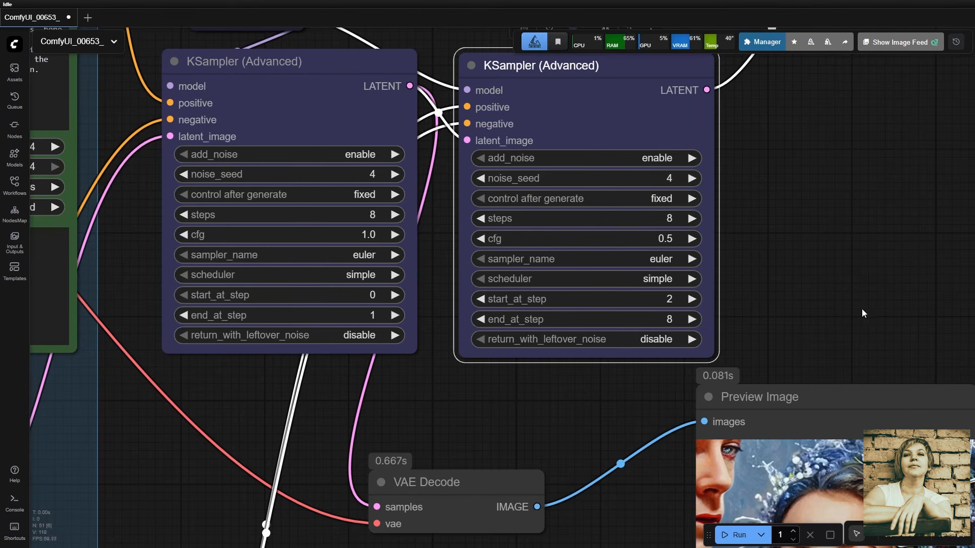
{"action": "left_click_drag", "start_coordinate": [817, 313], "coordinate": [880, 313]}
- Read the short prompt and check the image inputs of the TextEncodeQwenImageEditPlus node
{"action": "scroll", "coordinate": [880, 313], "scroll_direction": "down", "scroll_amount": 6}
{"action": "left_click_drag", "start_coordinate": [703, 370], "coordinate": [811, 287]}
{"action": "left_click_drag", "start_coordinate": [679, 464], "coordinate": [802, 288]}
{"action": "left_click", "coordinate": [590, 234]}
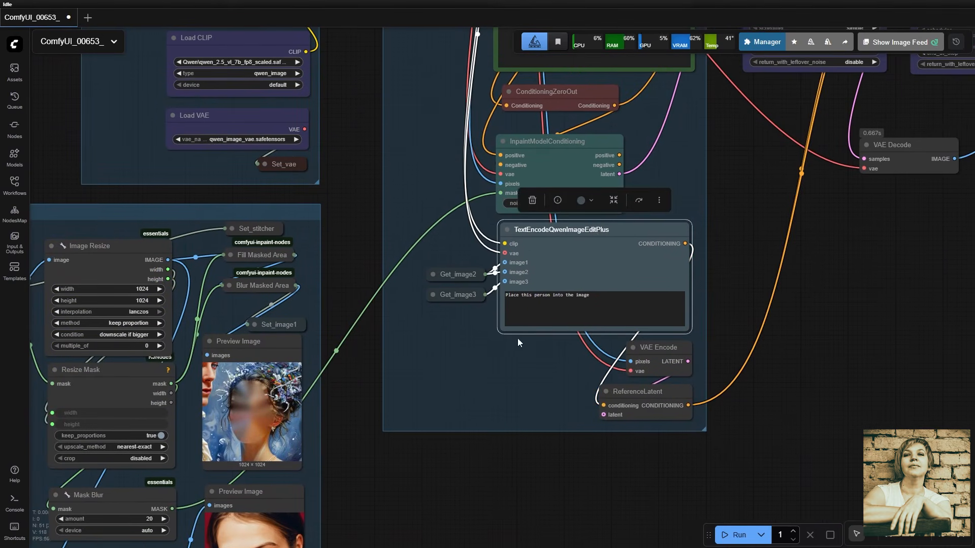
{"action": "scroll", "coordinate": [538, 349], "scroll_direction": "up", "scroll_amount": 5}
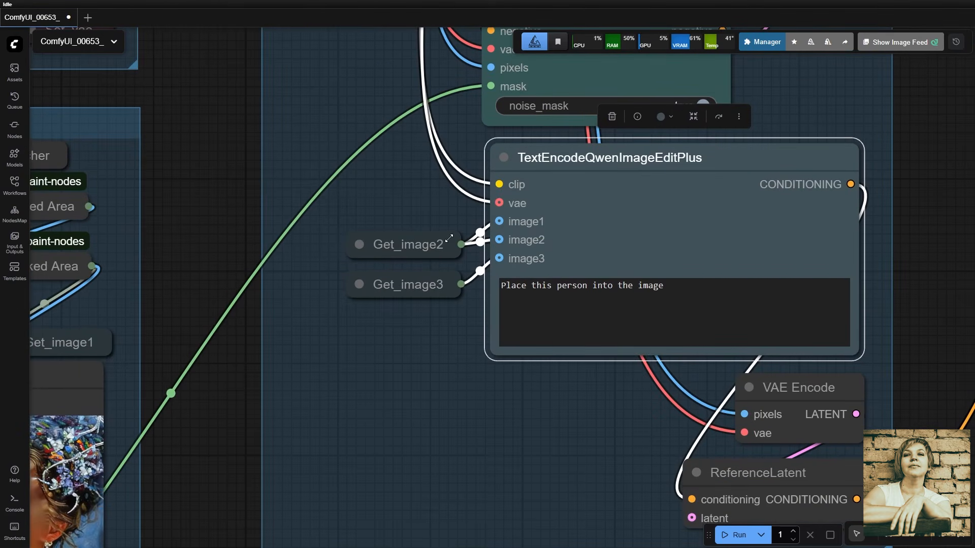
{"action": "left_click_drag", "start_coordinate": [502, 288], "coordinate": [695, 287]}
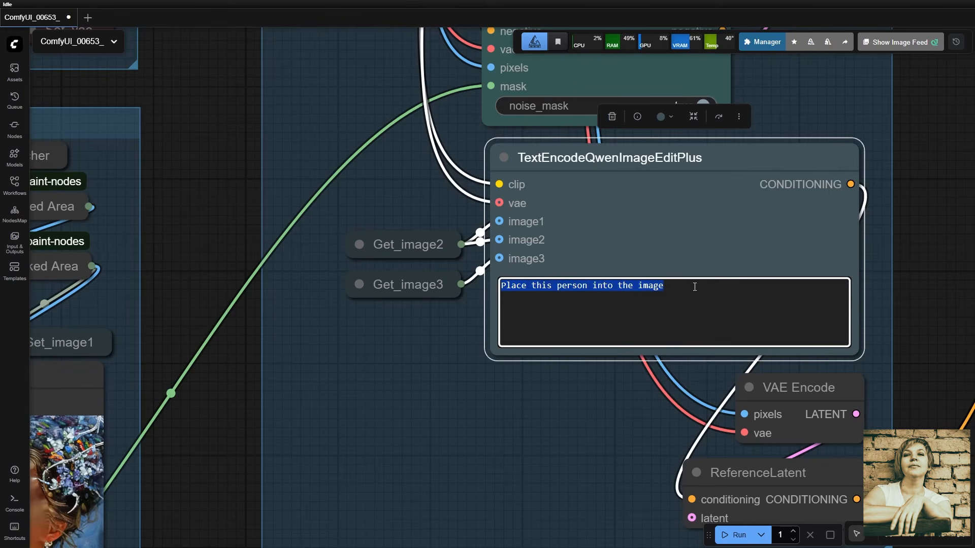
- Reposition the Get_image2 and Get_image3 nodes beside the TextEncodeQwenImageEditPlus node's image inputs
{"action": "left_click", "coordinate": [460, 326]}
{"action": "left_click_drag", "start_coordinate": [450, 241], "coordinate": [427, 207]}
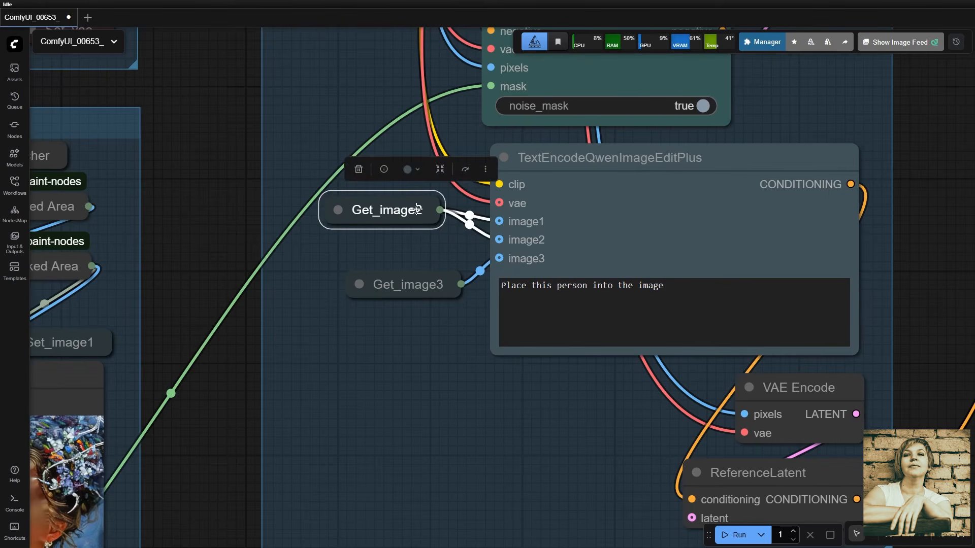
{"action": "left_click_drag", "start_coordinate": [433, 356], "coordinate": [475, 353]}
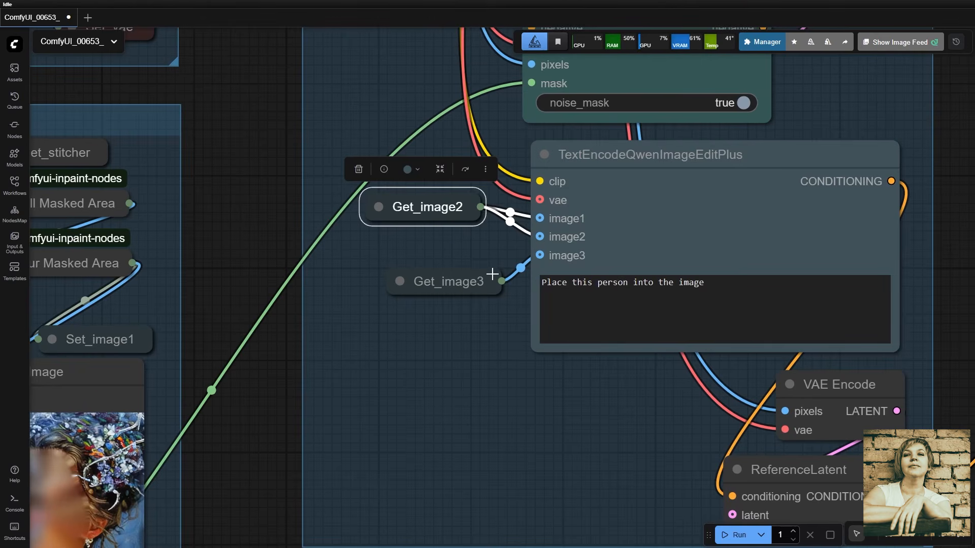
{"action": "left_click_drag", "start_coordinate": [470, 271], "coordinate": [480, 249]}
{"action": "left_click", "coordinate": [480, 333]}
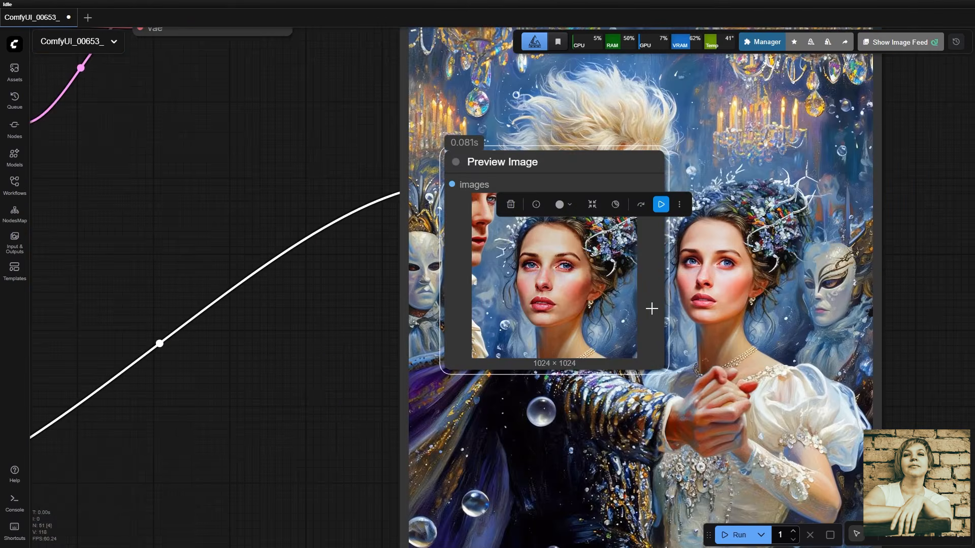
- Compare the first sampler's preview with the woman's face in the final image beneath it
{"action": "scroll", "coordinate": [665, 305], "scroll_direction": "up", "scroll_amount": 4}
{"action": "scroll", "coordinate": [668, 305], "scroll_direction": "up", "scroll_amount": 1}
{"action": "left_click", "coordinate": [142, 272]}
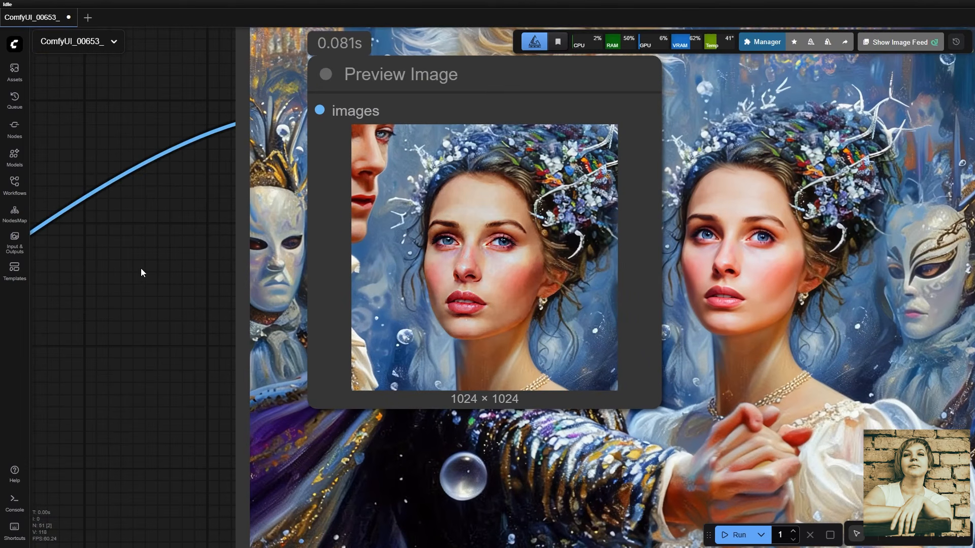
{"action": "scroll", "coordinate": [142, 273], "scroll_direction": "down", "scroll_amount": 2}
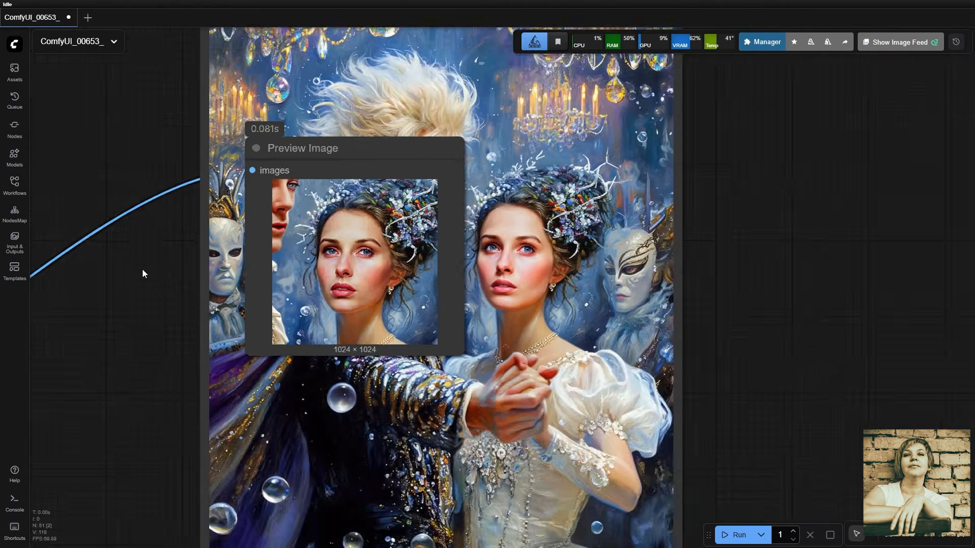
- Attach a Preview Image node to the final VAE Decode's IMAGE output, run it and enlarge the preview
{"action": "left_click_drag", "start_coordinate": [558, 143], "coordinate": [541, 147]}
{"action": "left_click_drag", "start_coordinate": [572, 156], "coordinate": [554, 222]}
{"action": "left_click", "coordinate": [583, 245]}
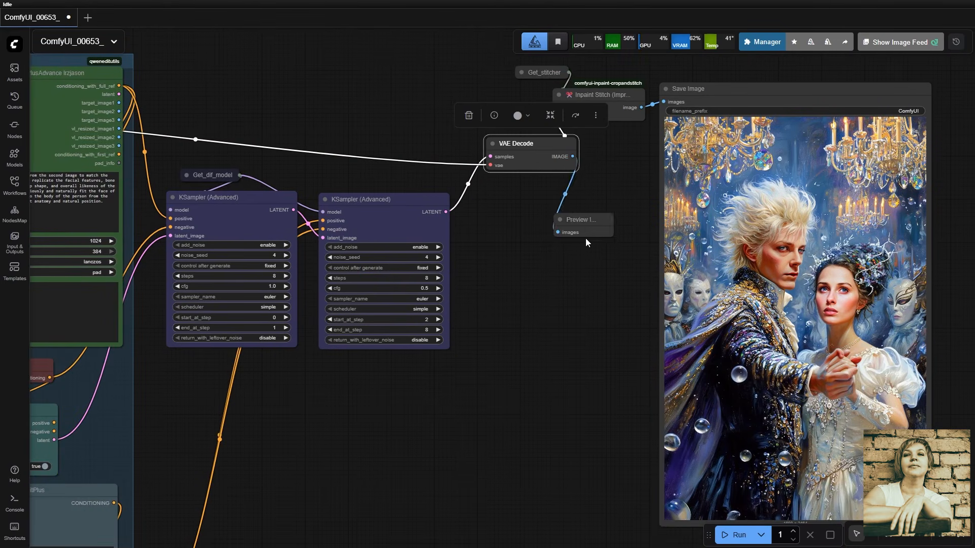
{"action": "left_click", "coordinate": [583, 220]}
{"action": "left_click", "coordinate": [639, 192]}
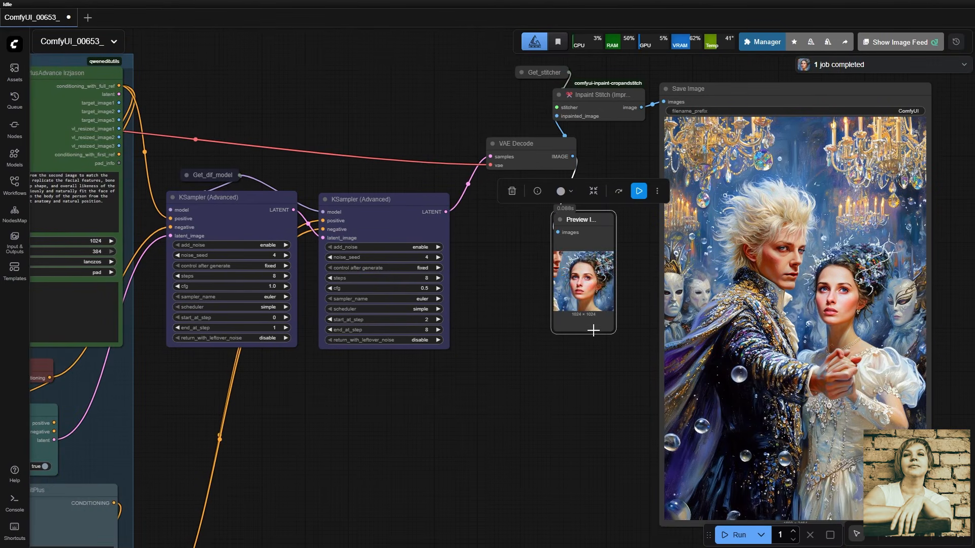
{"action": "left_click_drag", "start_coordinate": [614, 331], "coordinate": [693, 445]}
{"action": "left_click_drag", "start_coordinate": [646, 221], "coordinate": [501, 220]}
{"action": "left_click", "coordinate": [496, 194]}
{"action": "left_click", "coordinate": [575, 117]}
- Compare the loaded original, the reference face preview and the saved face-replacement result in the ComfyUI_00658_ workflow
{"action": "scroll", "coordinate": [504, 245], "scroll_direction": "down", "scroll_amount": 6}
{"action": "left_click_drag", "start_coordinate": [498, 320], "coordinate": [641, 312]}
{"action": "left_click_drag", "start_coordinate": [555, 338], "coordinate": [656, 303]}
{"action": "scroll", "coordinate": [656, 303], "scroll_direction": "down", "scroll_amount": 2}
{"action": "left_click_drag", "start_coordinate": [626, 356], "coordinate": [671, 312]}
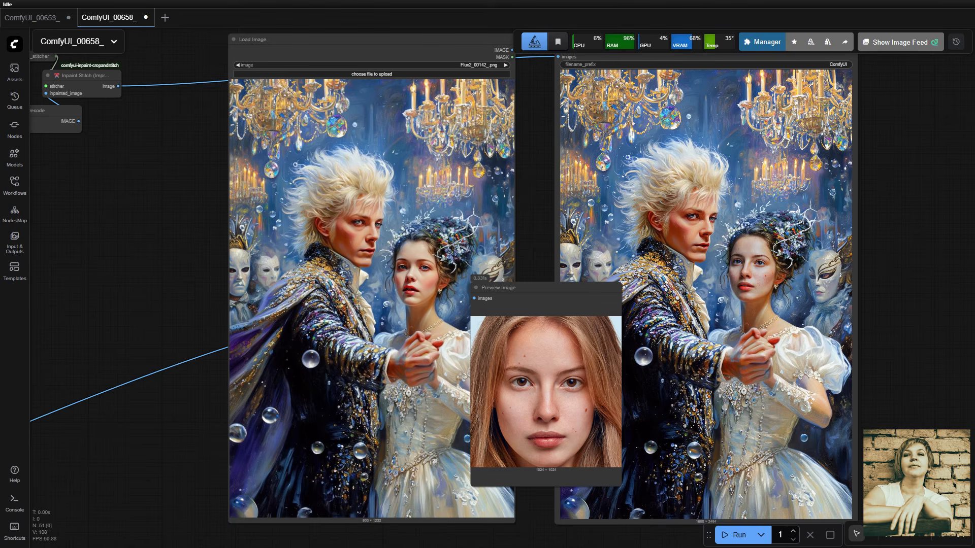